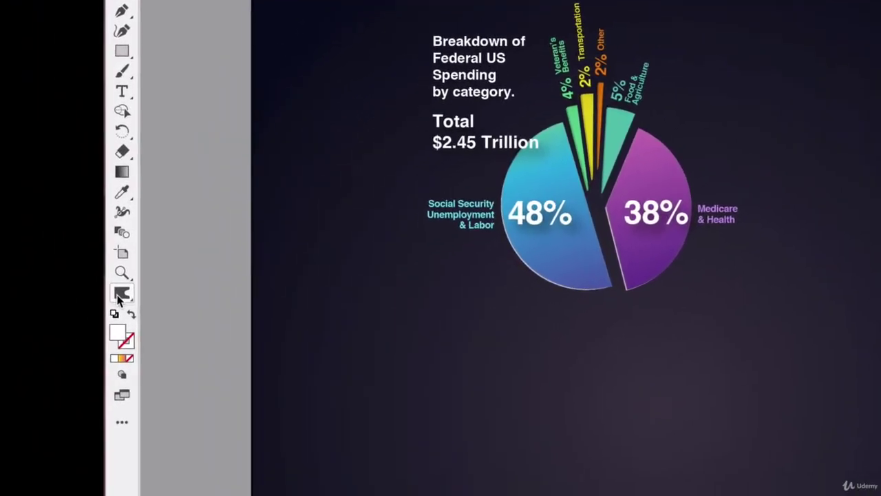
# Step: Switch to the Warp tool and find the Pie Graph tool in the full toolbar list
pyautogui.click(24, 360)
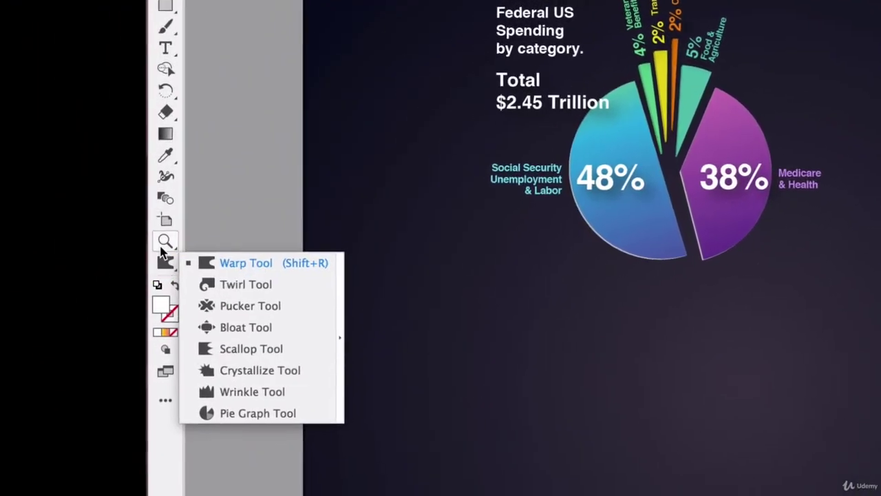
pyautogui.click(266, 250)
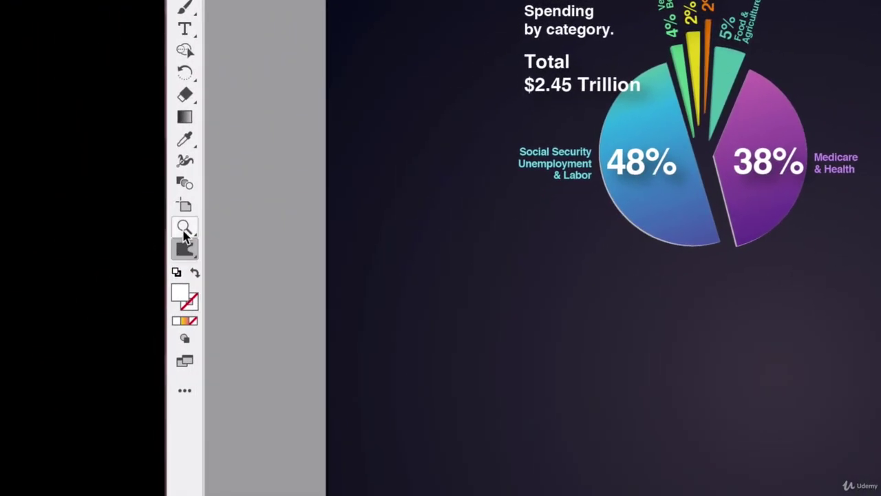
pyautogui.click(184, 392)
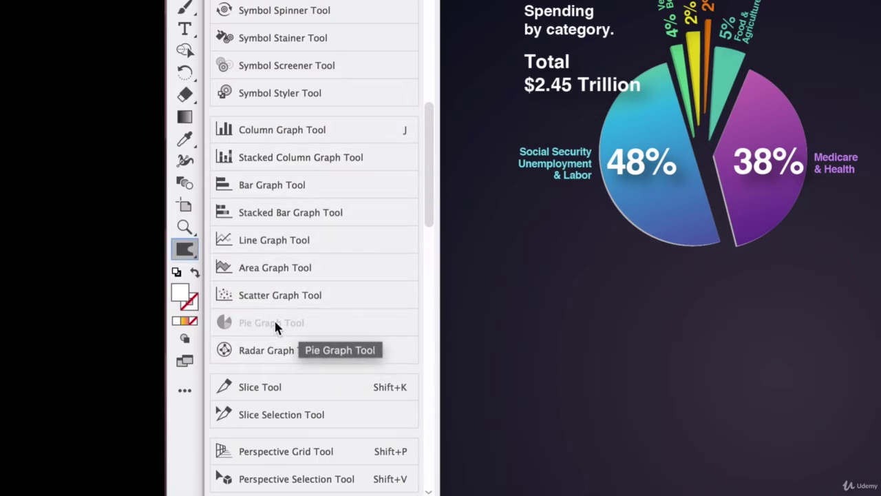
pyautogui.press('Escape')
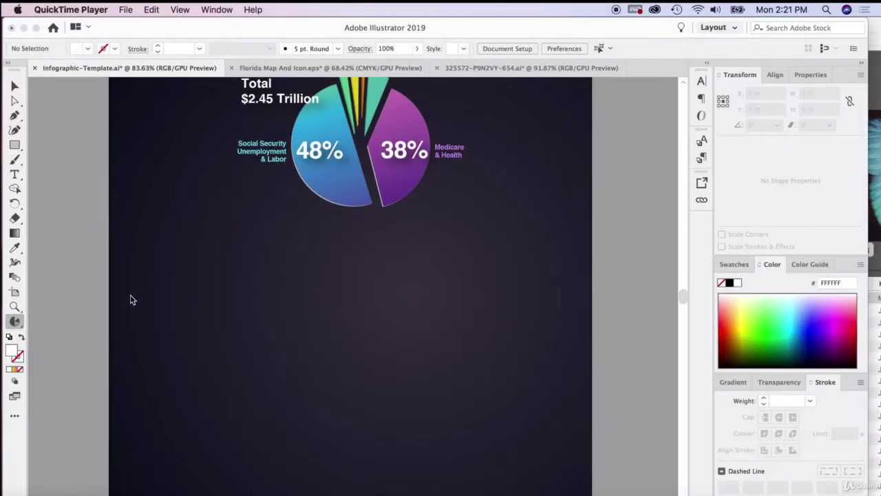
# Step: Select the Pie Graph tool from the Warp tool group
pyautogui.click(15, 325)
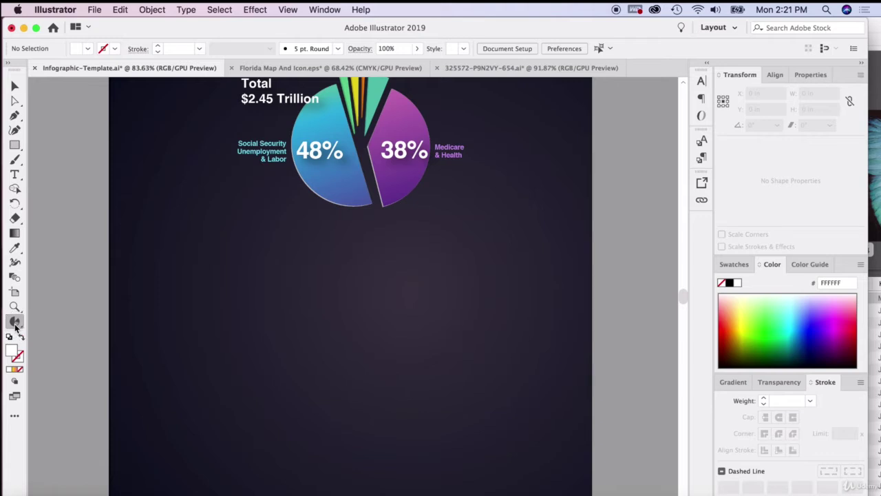
pyautogui.click(15, 324)
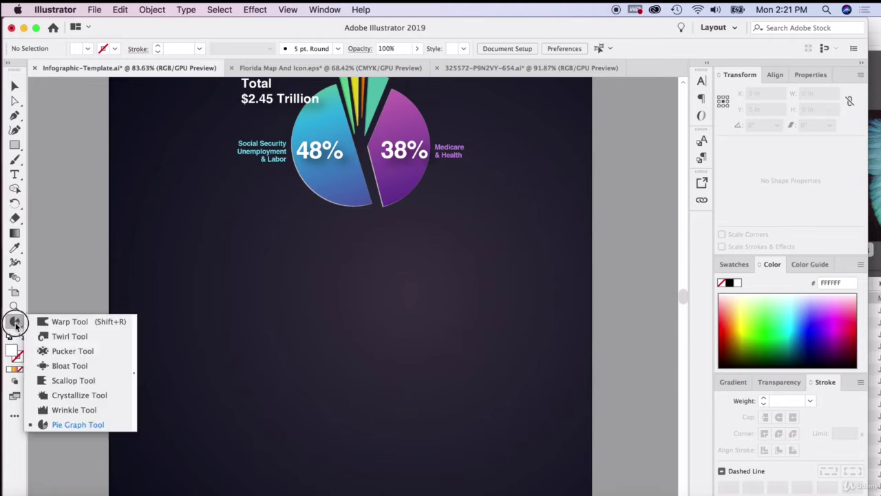
pyautogui.click(65, 424)
# Step: Draw a new square pie graph below the existing chart and move its Graph Data window aside
pyautogui.scroll(-3, 314, 321)
pyautogui.scroll(-3, 182, 263)
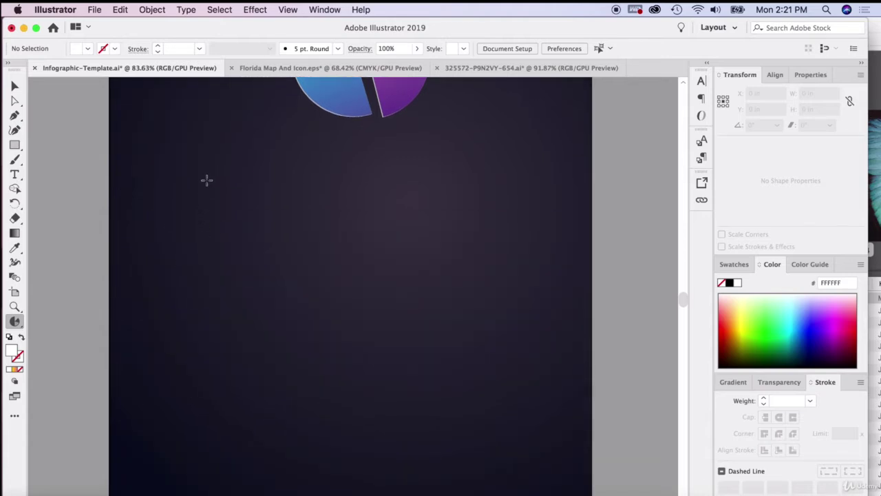
pyautogui.moveTo(198, 180); pyautogui.dragTo(515, 464)
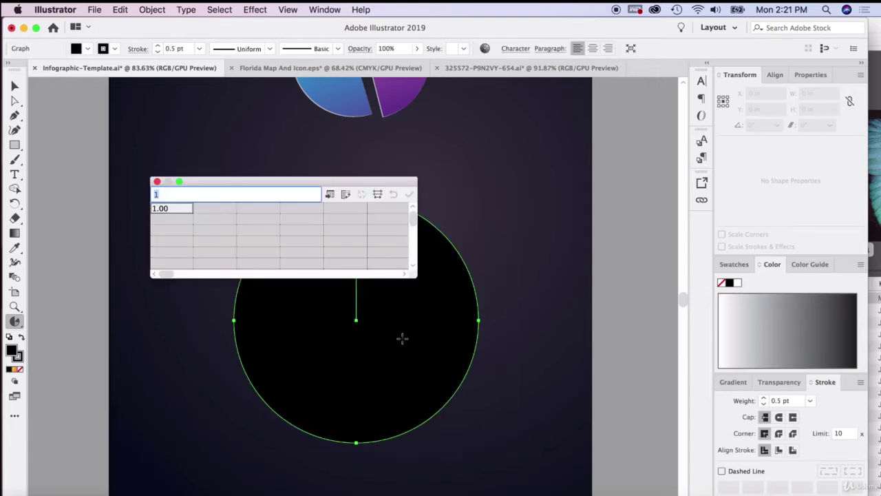
pyautogui.moveTo(329, 183); pyautogui.dragTo(619, 160)
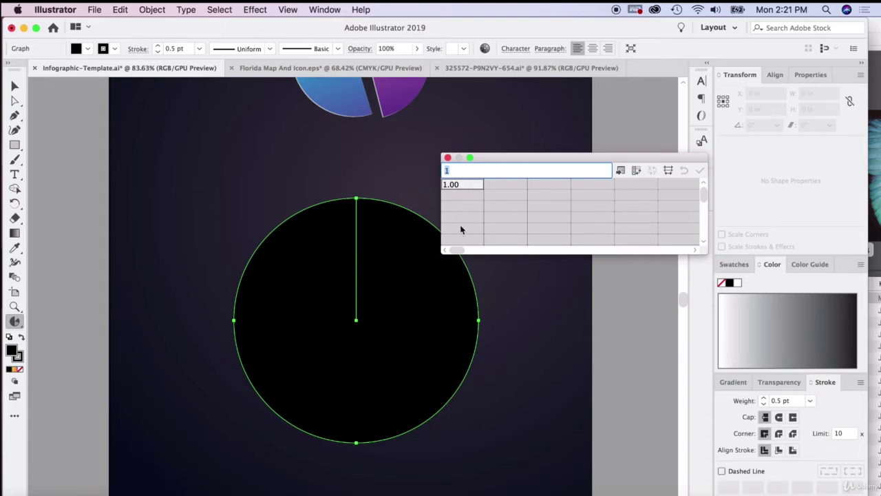
pyautogui.press('super+Tab')
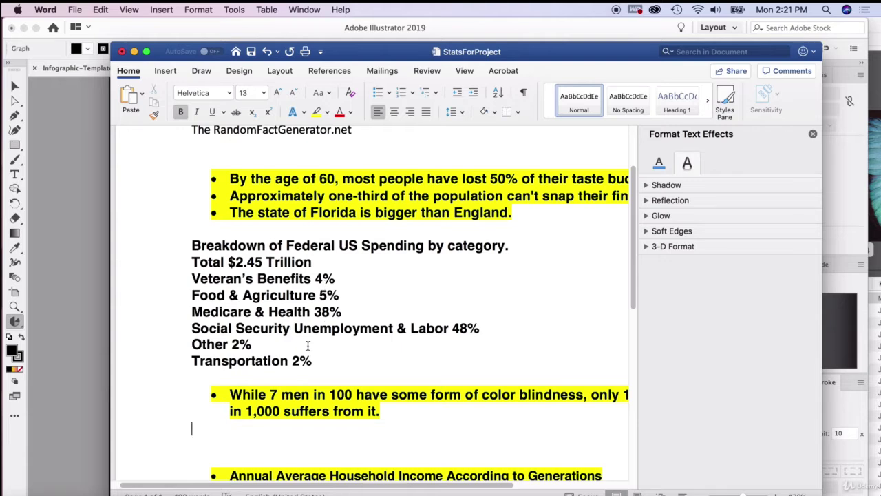
pyautogui.click(79, 238)
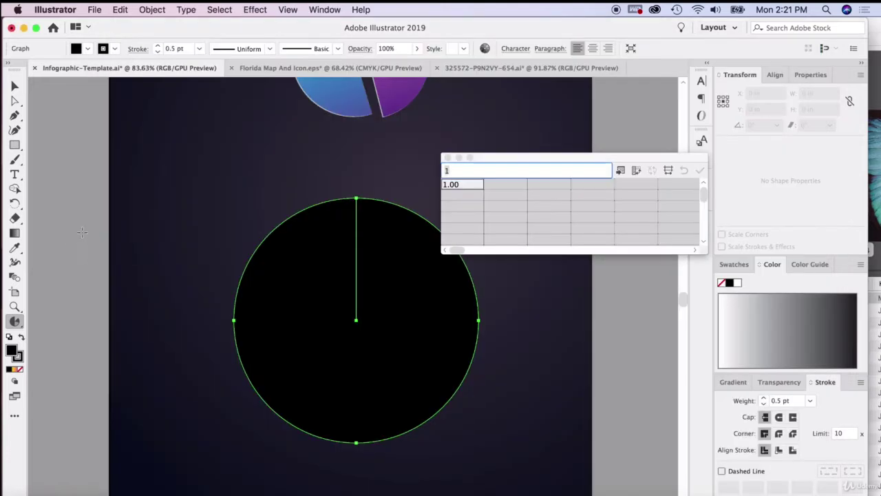
# Step: Enter 48, 38, 5, 4, 2, 2 in the first data row and apply them to the pie
pyautogui.click(500, 188)
pyautogui.click(464, 187)
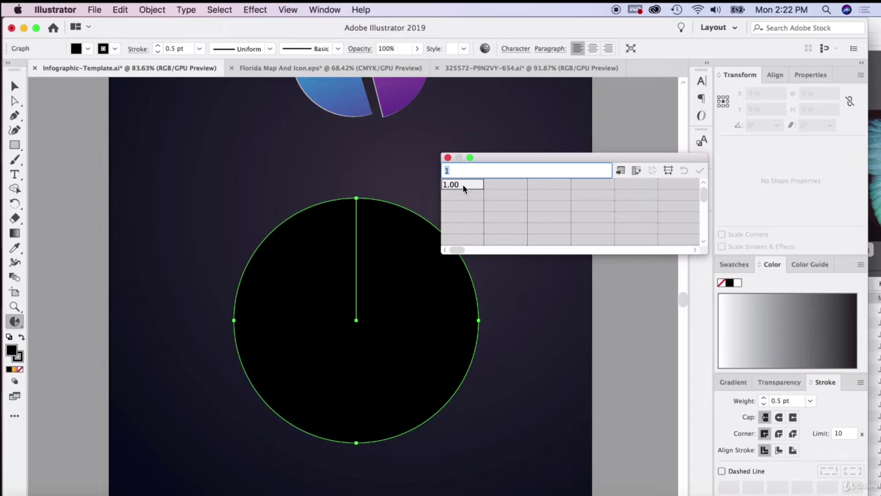
pyautogui.write('48')
pyautogui.click(498, 186)
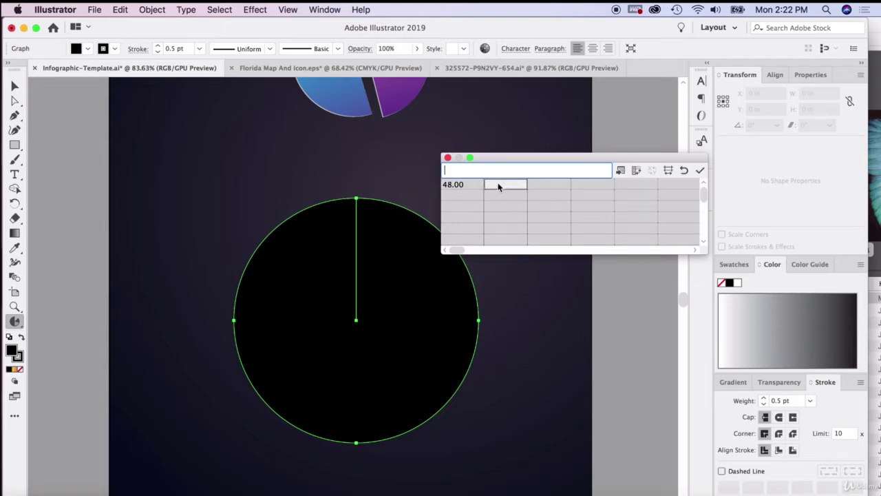
pyautogui.write('38')
pyautogui.click(559, 186)
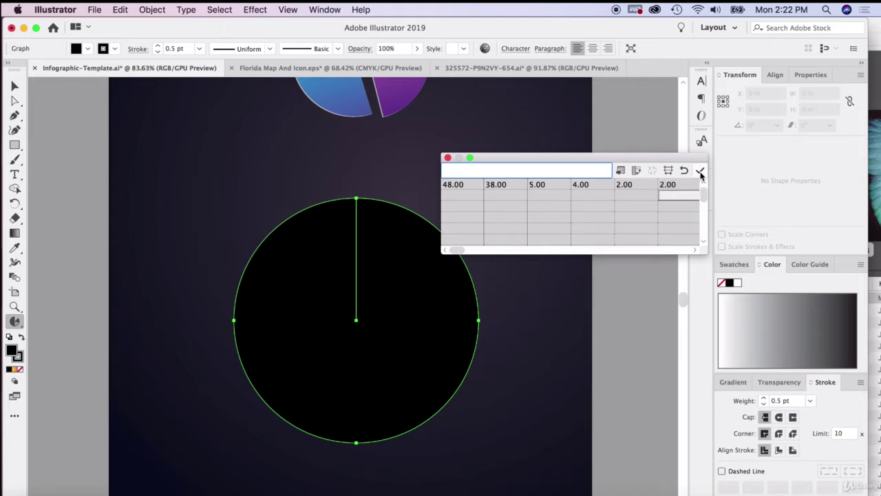
pyautogui.click(701, 171)
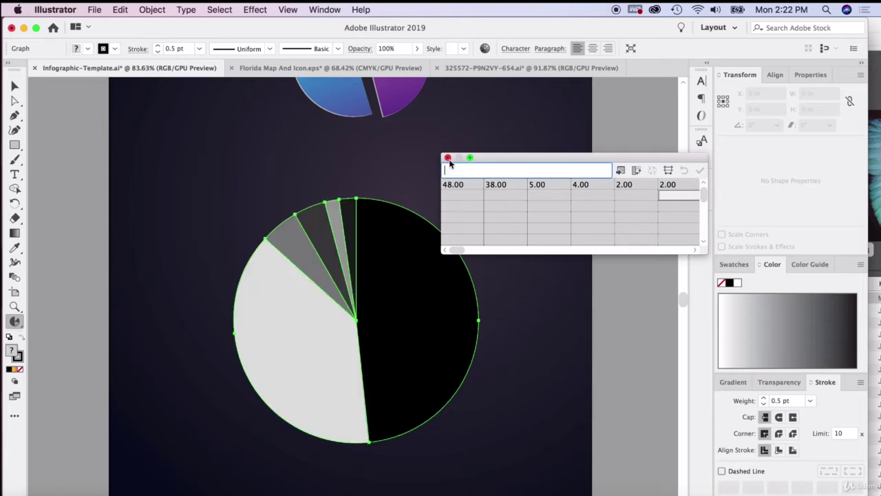
# Step: Close the Graph Data window and select the pie graph with the Selection tool
pyautogui.click(448, 159)
pyautogui.click(15, 85)
pyautogui.click(158, 254)
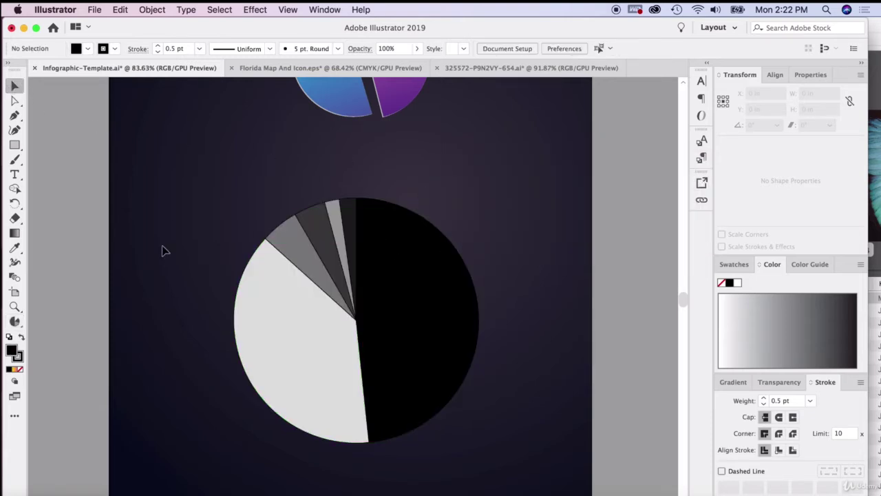
pyautogui.click(331, 349)
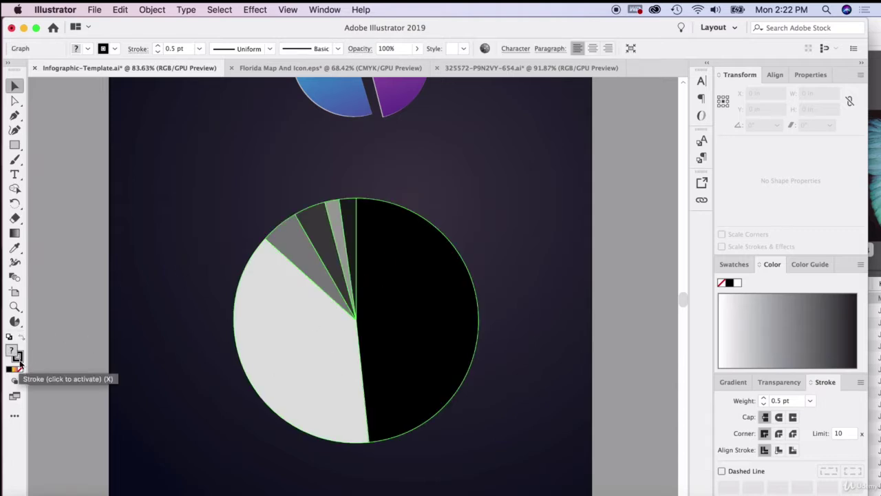
pyautogui.click(78, 317)
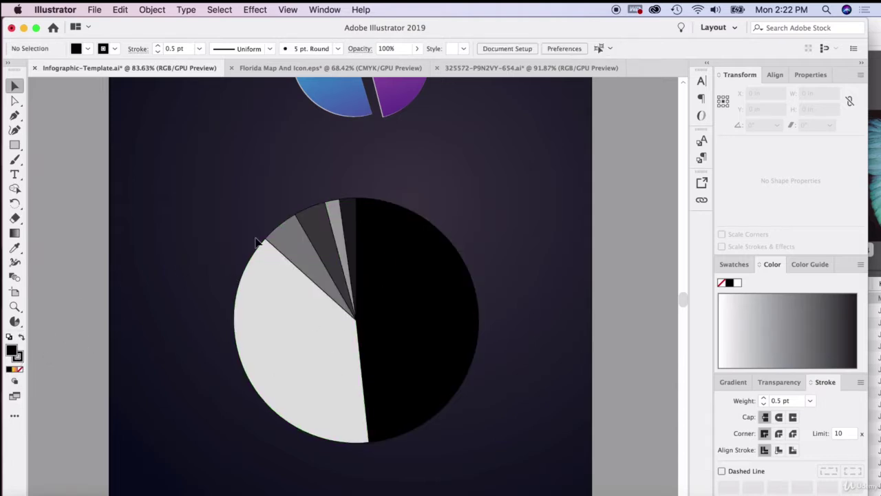
pyautogui.click(367, 270)
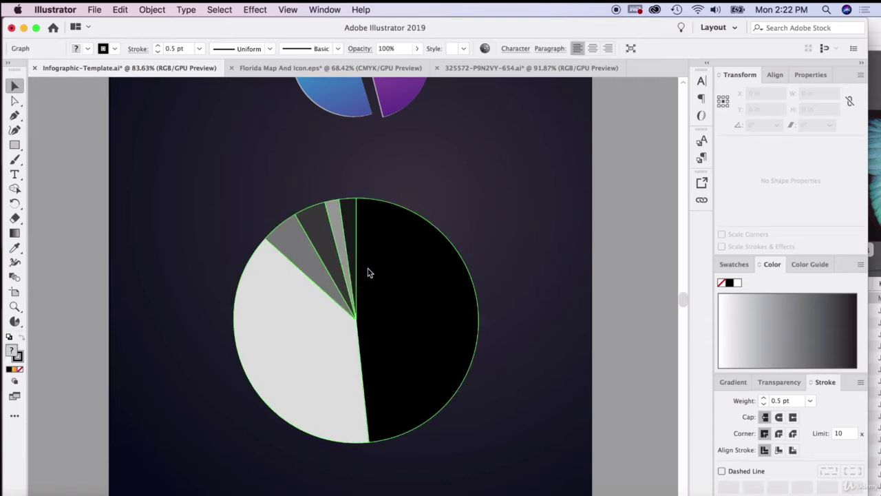
# Step: Set the pie wedges' stroke to None and check the outline-free result
pyautogui.click(18, 356)
pyautogui.click(20, 370)
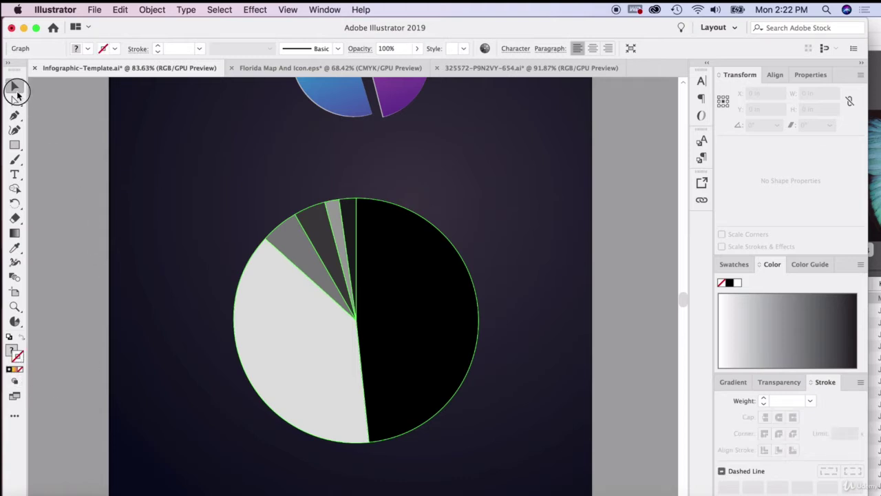
pyautogui.click(140, 176)
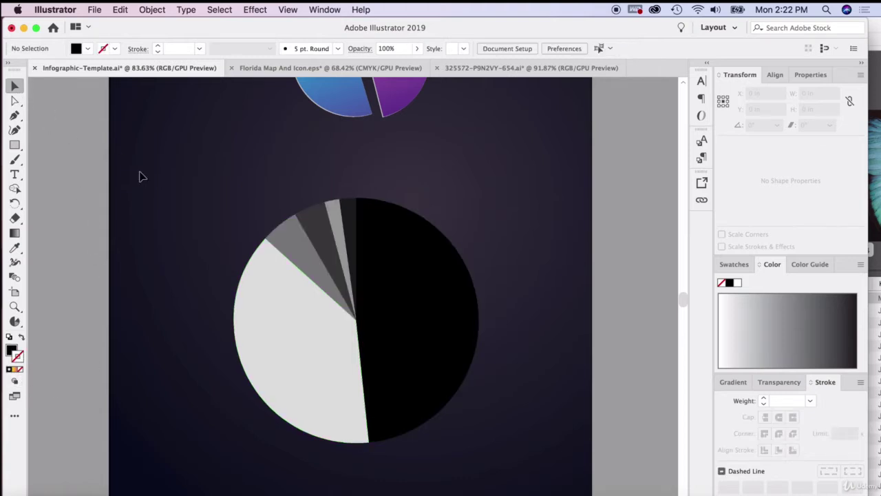
pyautogui.click(372, 299)
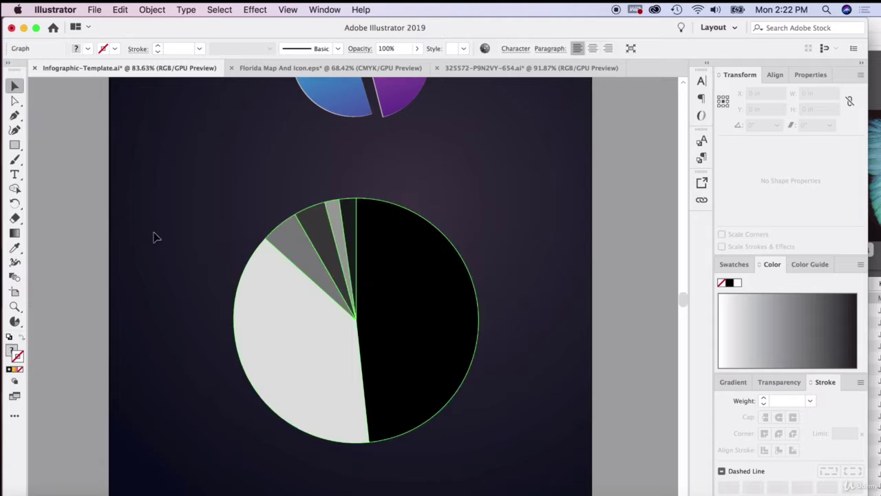
pyautogui.click(124, 237)
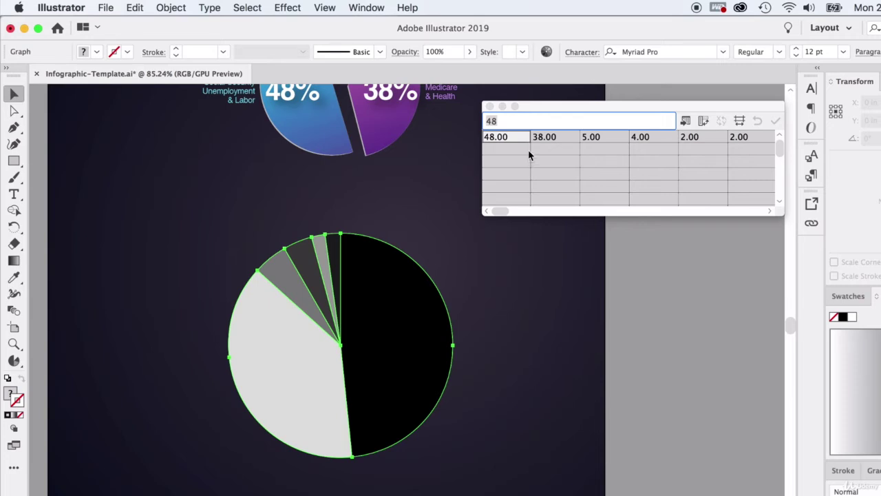
# Step: Move the Graph Data window aside and reselect the pie to review its values 48, 38, 5, 4, 2, 2
pyautogui.moveTo(579, 110); pyautogui.dragTo(543, 129)
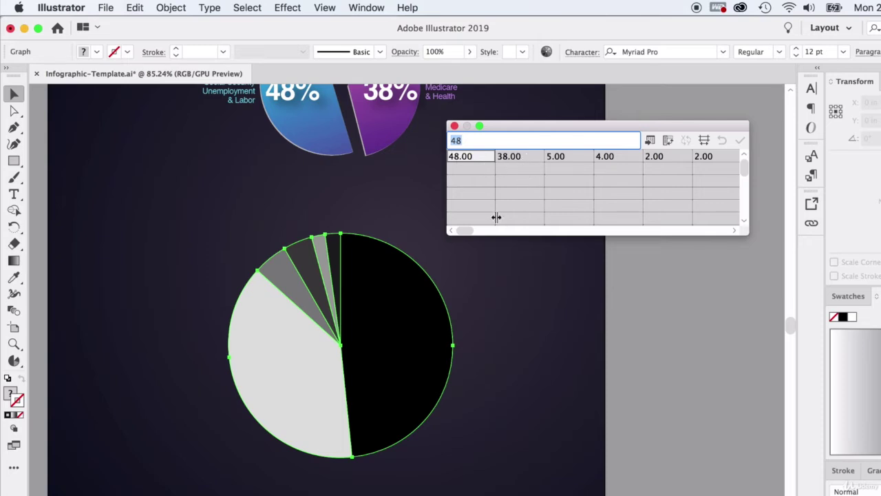
pyautogui.click(659, 334)
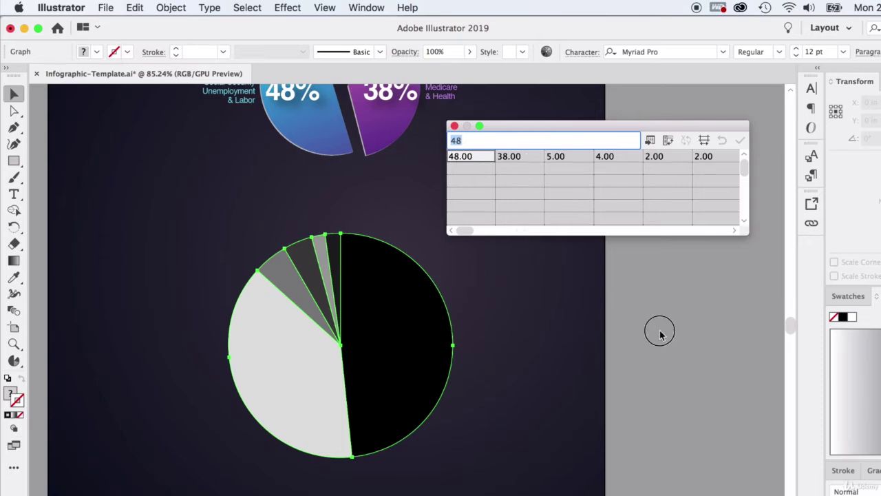
pyautogui.click(399, 317)
# Step: Reselect the pie graph and browse its context menu and the Edit and Type menus
pyautogui.click(647, 357)
pyautogui.click(301, 347)
pyautogui.rightClick(390, 311)
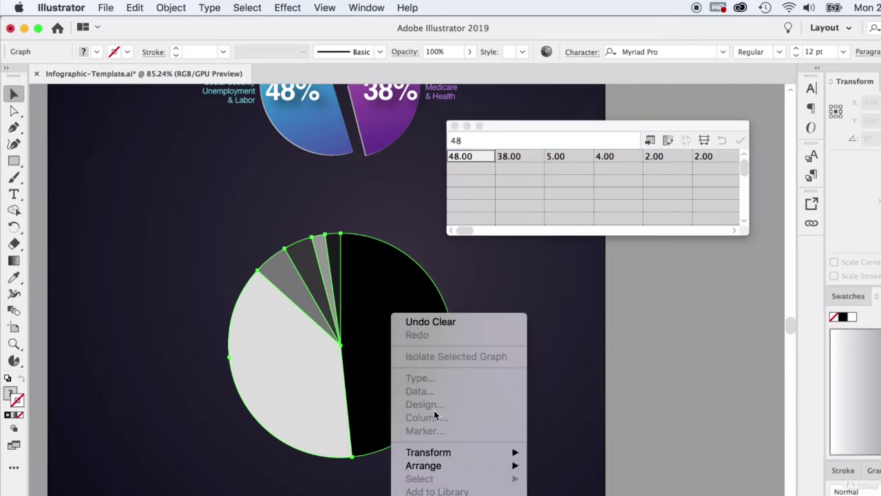
pyautogui.click(132, 7)
pyautogui.click(132, 8)
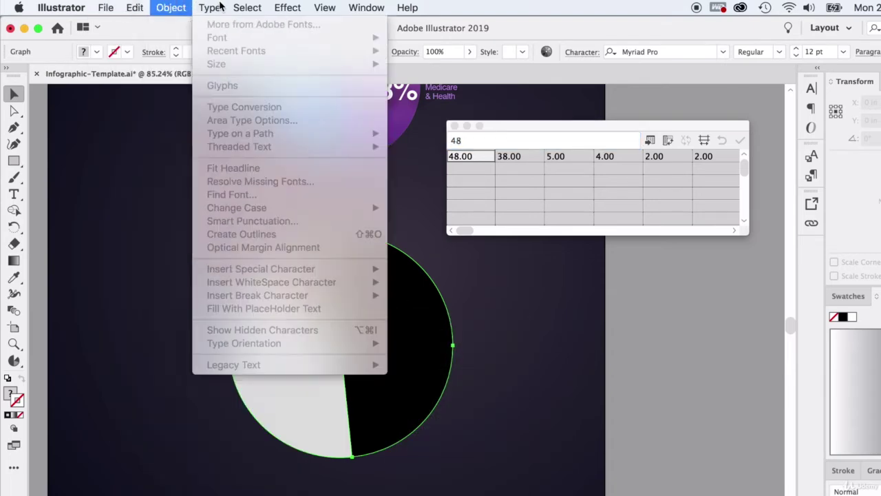
pyautogui.click(210, 8)
pyautogui.rightClick(378, 324)
pyautogui.click(407, 269)
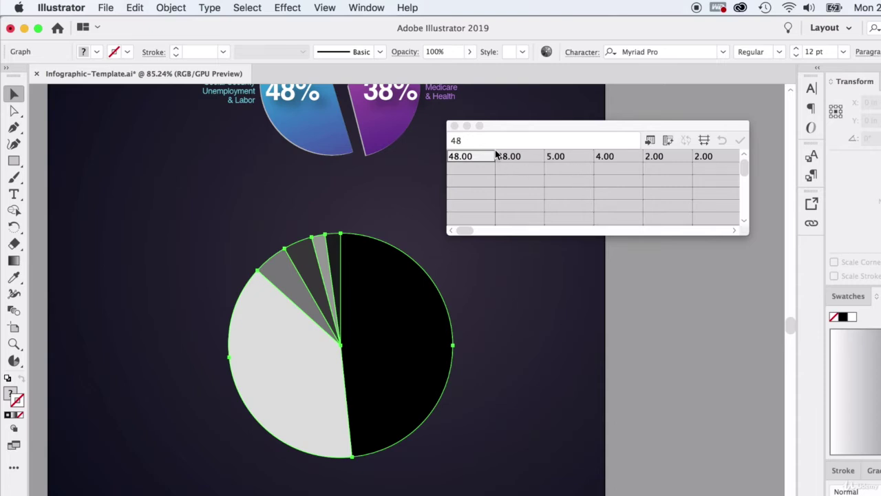
# Step: Close the Graph Data window, reselect the pie graph and look for the Ungroup command
pyautogui.click(455, 126)
pyautogui.click(616, 401)
pyautogui.click(430, 372)
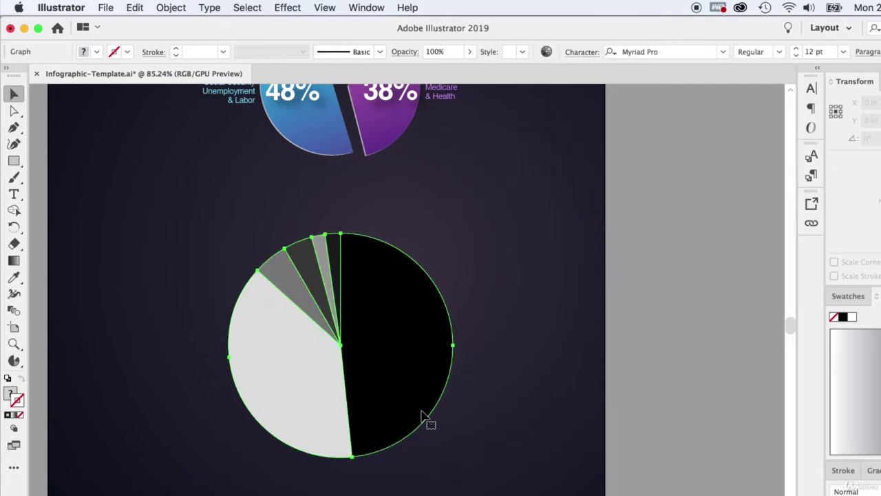
pyautogui.rightClick(366, 308)
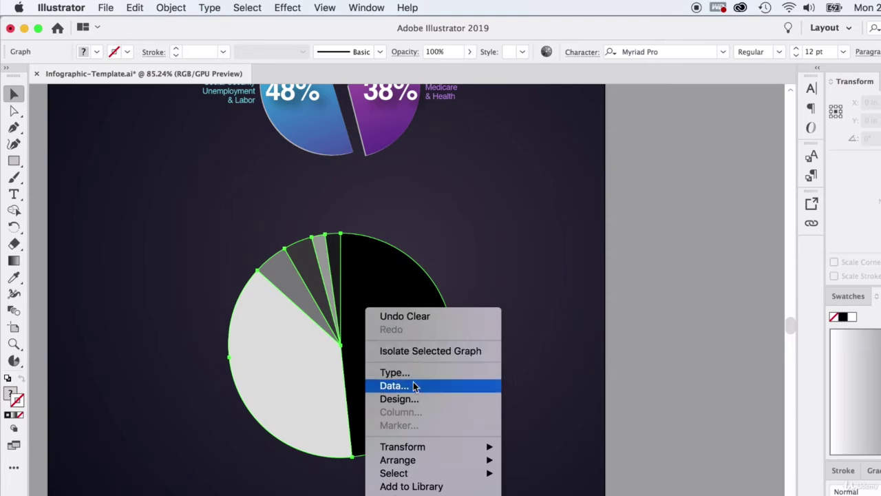
pyautogui.click(210, 7)
# Step: Ungroup the pie graph via Object > Ungroup, accept losing the graph data, then deselect
pyautogui.moveTo(143, 5)
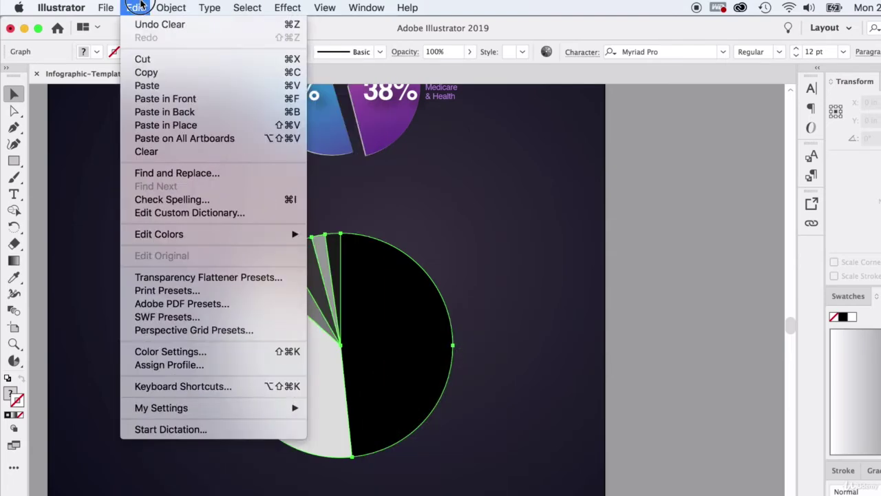
pyautogui.rightClick(392, 303)
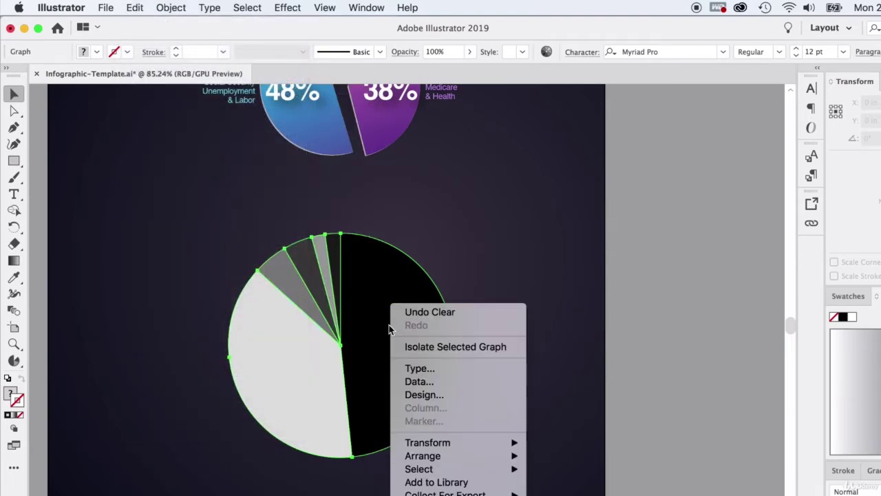
pyautogui.click(171, 7)
pyautogui.click(167, 8)
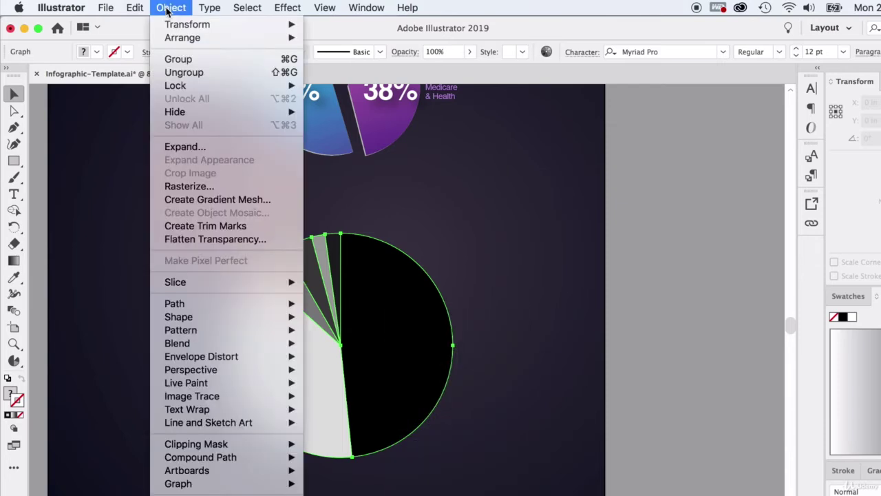
pyautogui.click(188, 73)
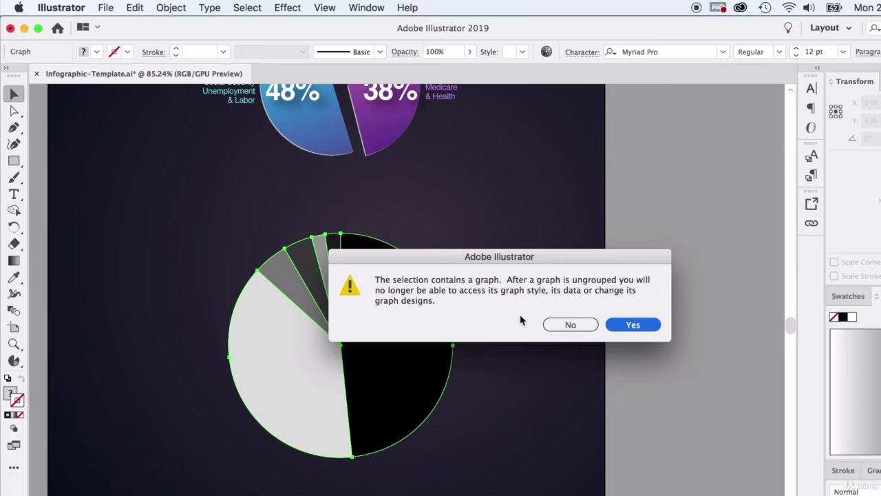
pyautogui.click(647, 333)
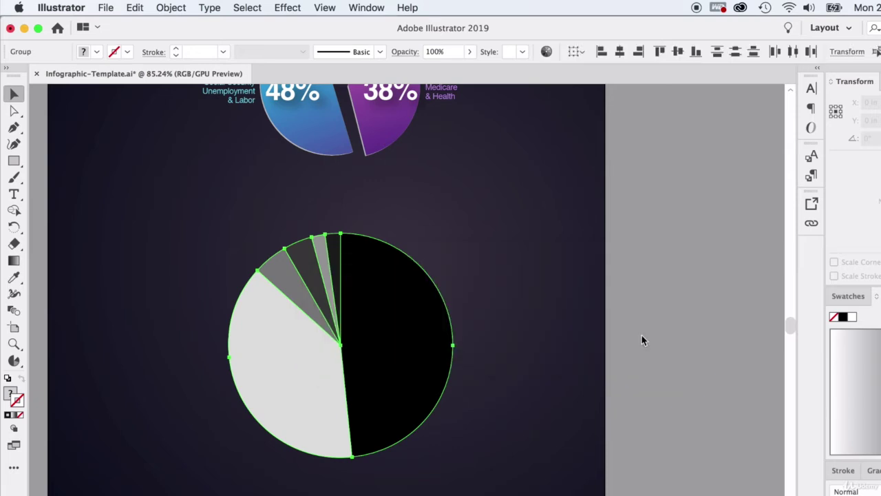
pyautogui.click(87, 124)
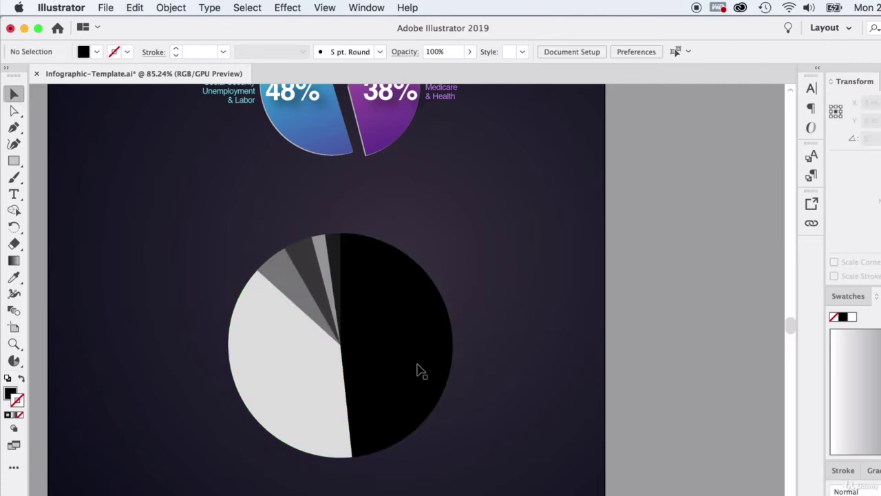
# Step: With Direct Selection, nudge the large light grey slice left and the mid-grey slice up-left
pyautogui.click(14, 111)
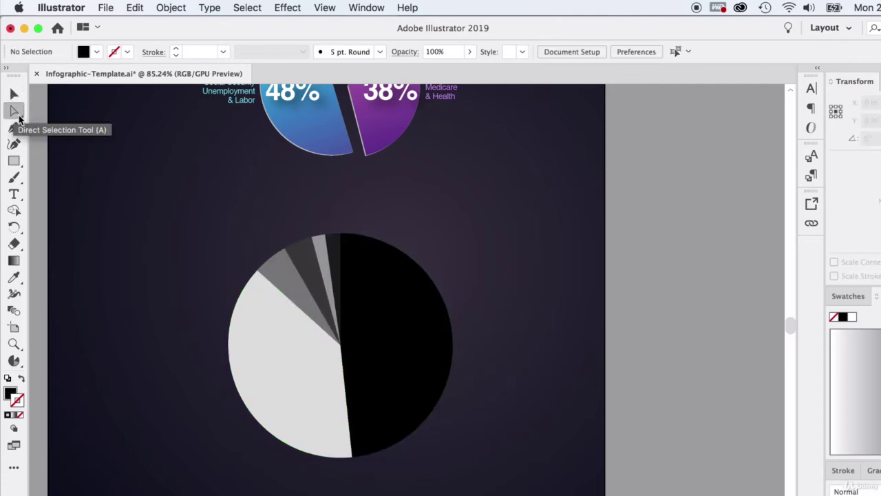
pyautogui.click(384, 310)
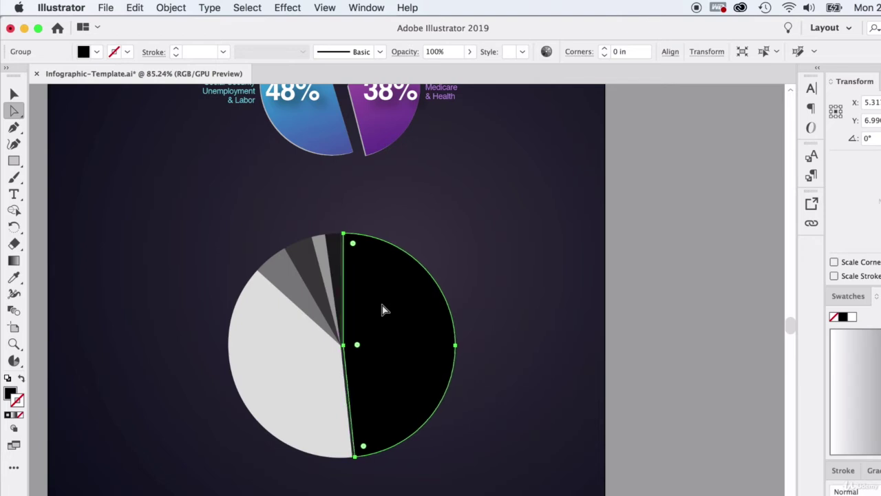
pyautogui.click(331, 351)
pyautogui.press('Left')
pyautogui.press('Left')
pyautogui.press('Left')
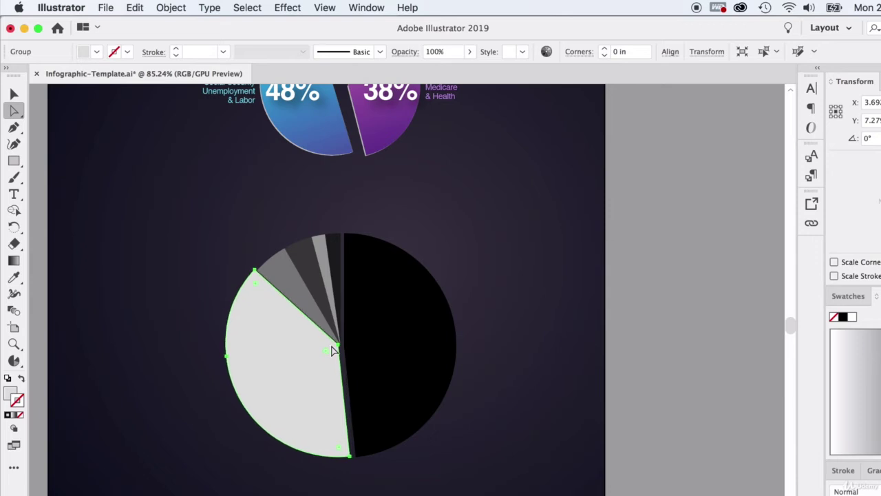
pyautogui.click(300, 288)
pyautogui.press('Up')
pyautogui.press('Left')
pyautogui.press('Up')
pyautogui.press('Left')
pyautogui.press('Up')
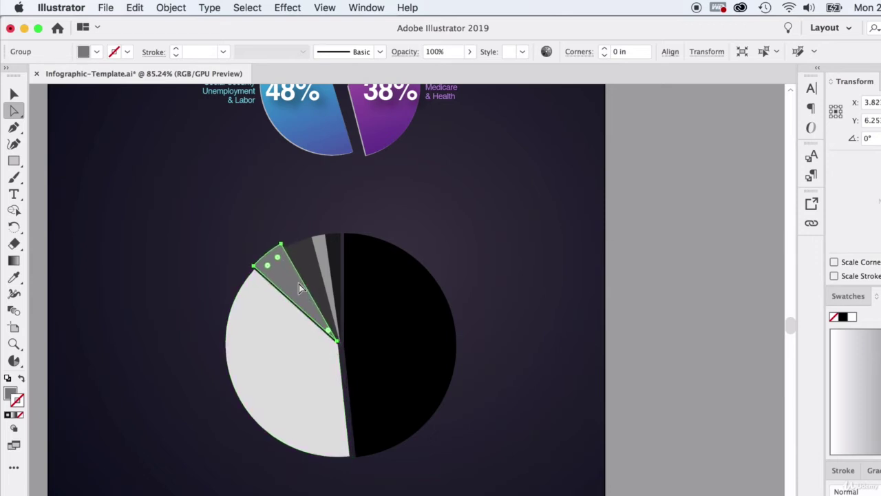
# Step: Nudge the dark slice and the thin light-grey slice up and left, away from the centre
pyautogui.press('Left')
pyautogui.press('Up')
pyautogui.click(307, 252)
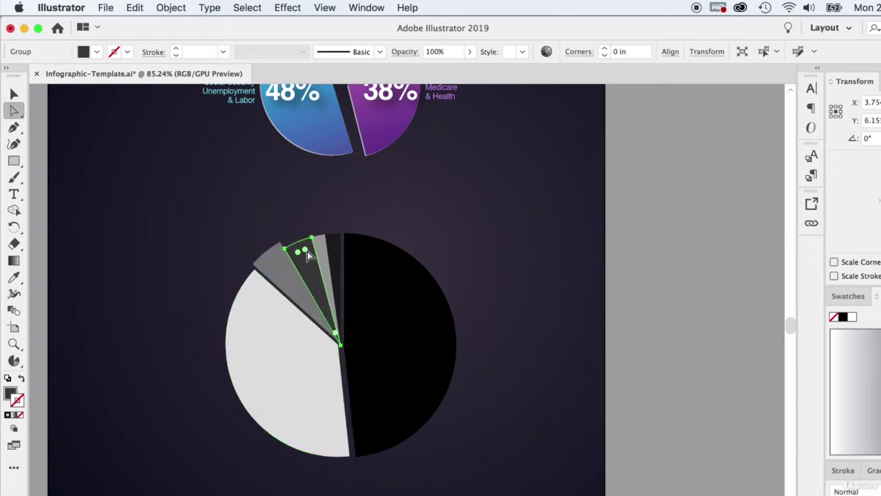
pyautogui.press('Left')
pyautogui.press('Up')
pyautogui.press('Up')
pyautogui.press('Left')
pyautogui.press('Up')
pyautogui.press('Up')
pyautogui.press('Left')
pyautogui.press('Up')
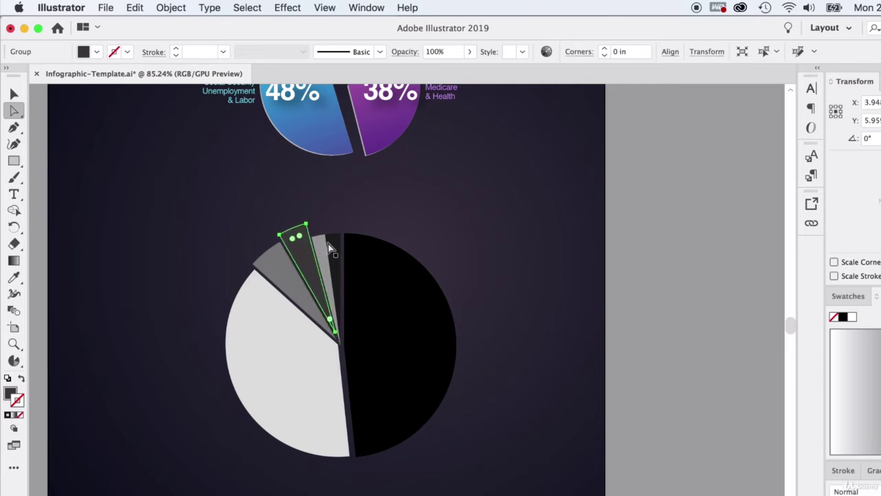
pyautogui.click(322, 245)
pyautogui.press('Up')
pyautogui.press('Left')
pyautogui.press('Up')
pyautogui.press('Up')
# Step: Fine-tune the thin dark slice's position and return to the Selection tool
pyautogui.press('Up')
pyautogui.press('Up')
pyautogui.press('Up')
pyautogui.press('Up')
pyautogui.press('Up')
pyautogui.press('Up')
pyautogui.press('Up')
pyautogui.press('Left')
pyautogui.press('Left')
pyautogui.press('Left')
pyautogui.click(334, 247)
pyautogui.press('Up')
pyautogui.press('Up')
pyautogui.press('Up')
pyautogui.press('Up')
pyautogui.press('Up')
pyautogui.press('Up')
pyautogui.press('Up')
pyautogui.press('Up')
pyautogui.press('Up')
pyautogui.press('Up')
pyautogui.press('Up')
pyautogui.press('Up')
pyautogui.press('Left')
pyautogui.press('Left')
pyautogui.press('Right')
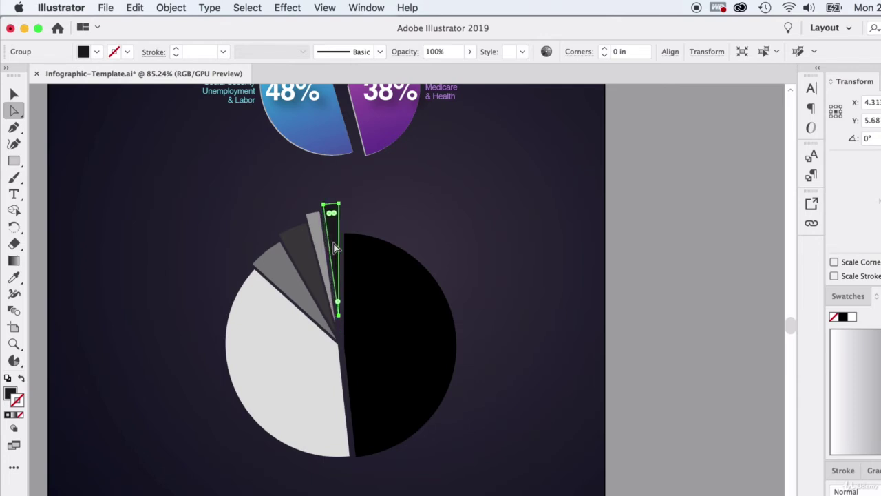
pyautogui.click(320, 241)
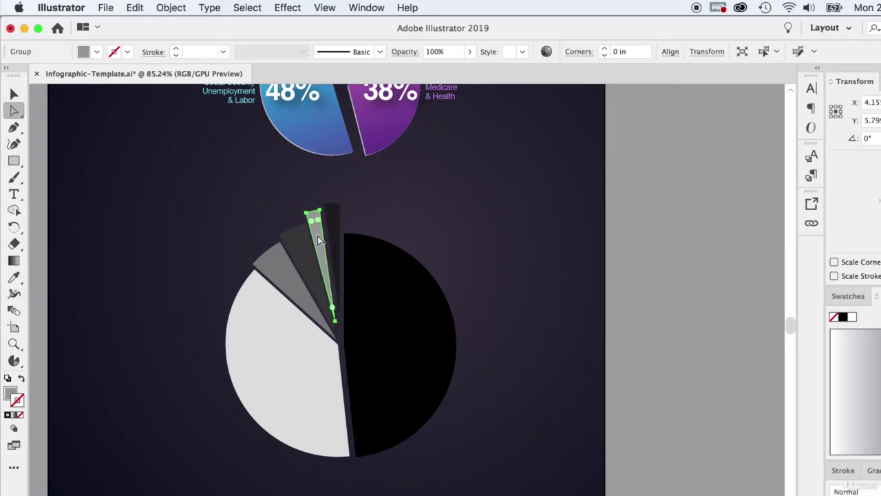
pyautogui.click(297, 246)
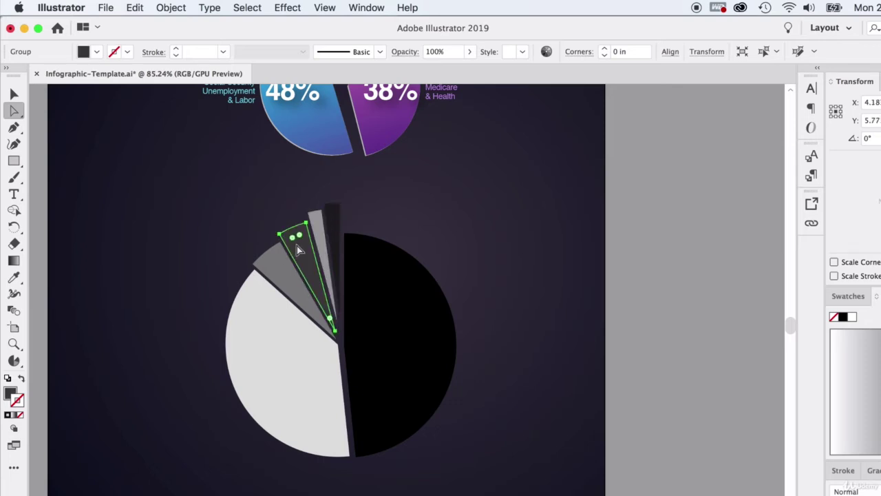
pyautogui.click(13, 94)
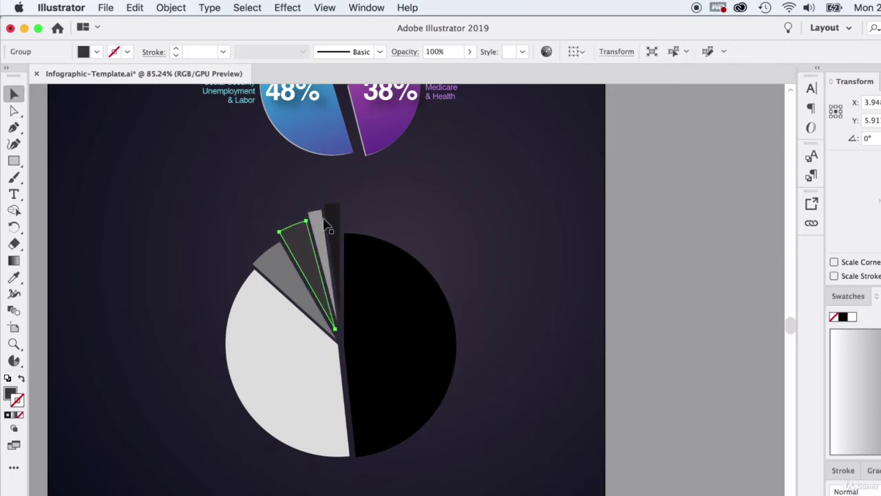
# Step: Ungroup the pie and its dark slice into separate wedges
pyautogui.press('super+shift+a')
pyautogui.click(288, 258)
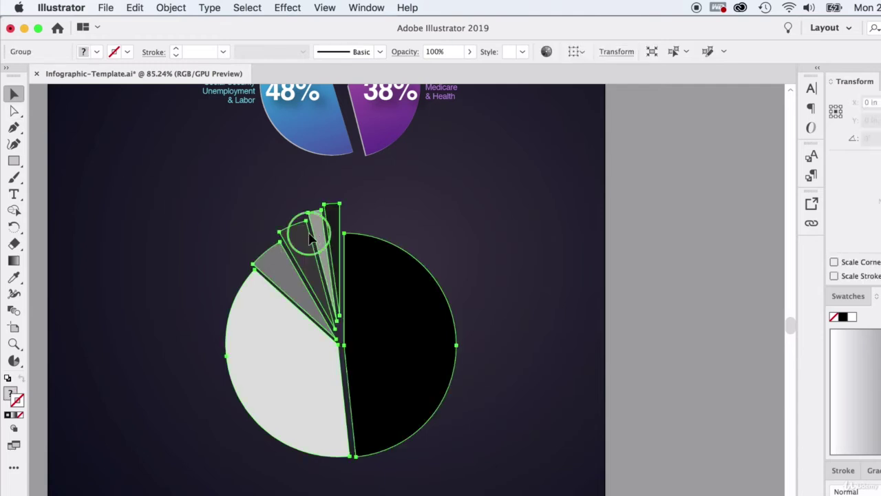
pyautogui.rightClick(309, 238)
pyautogui.click(356, 351)
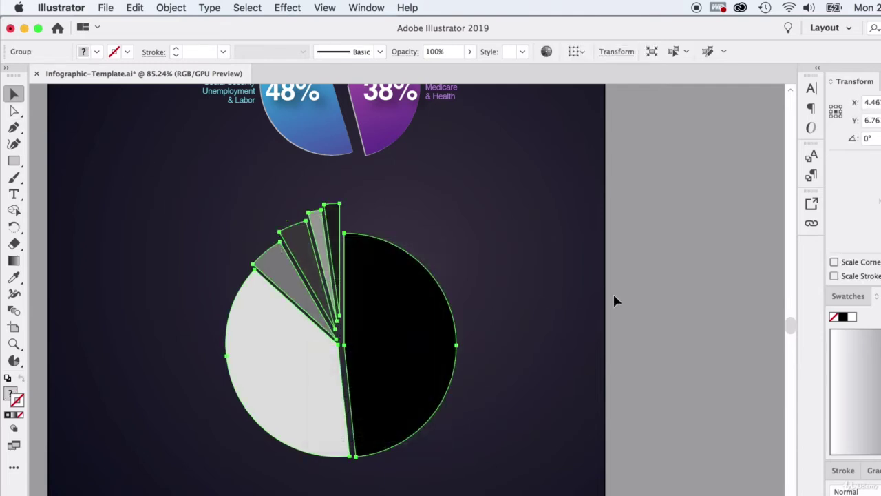
pyautogui.click(615, 296)
pyautogui.click(305, 241)
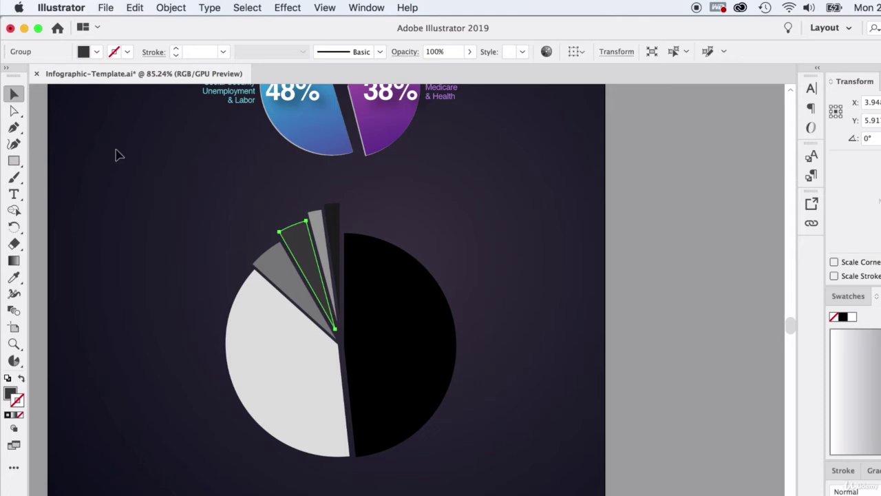
pyautogui.rightClick(309, 240)
pyautogui.click(560, 301)
pyautogui.click(411, 240)
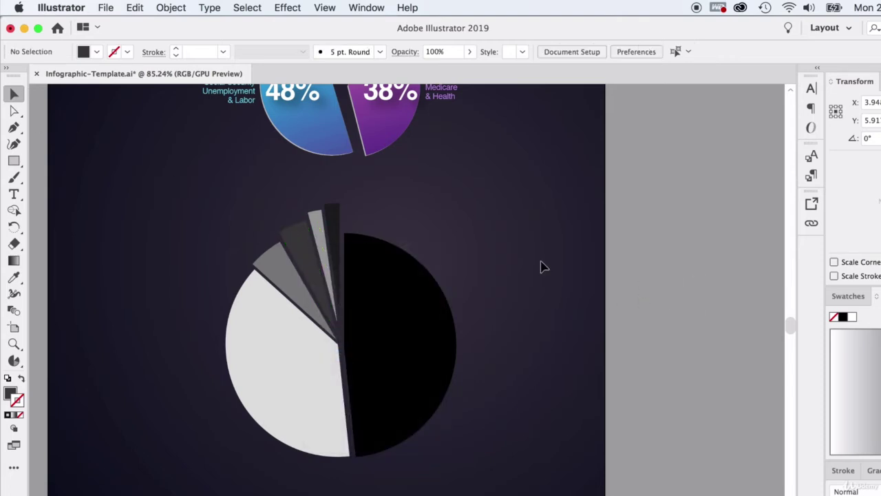
pyautogui.click(303, 242)
pyautogui.rightClick(296, 246)
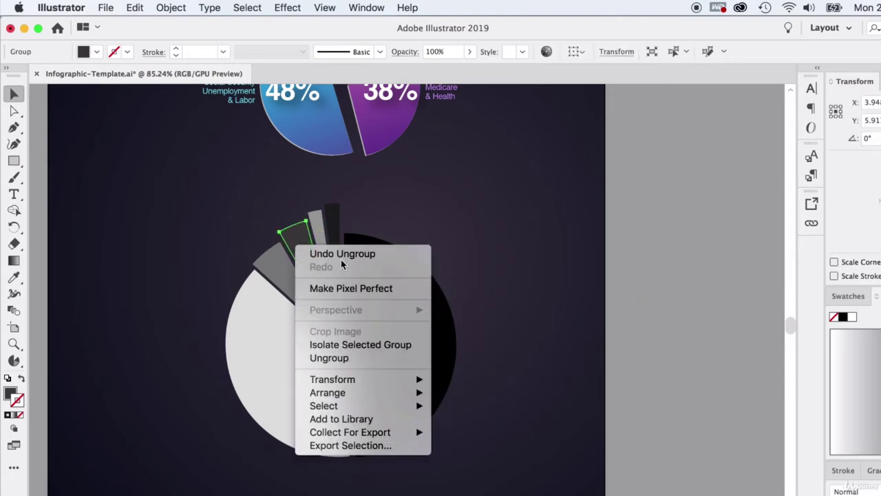
pyautogui.click(398, 358)
pyautogui.click(515, 264)
pyautogui.click(291, 246)
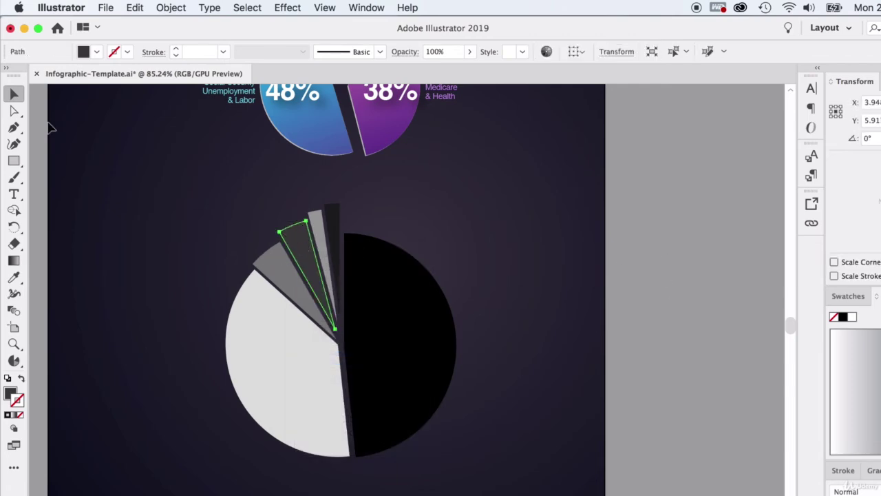
# Step: Rotate the small top slices slightly using the bounding box
pyautogui.rightClick(319, 254)
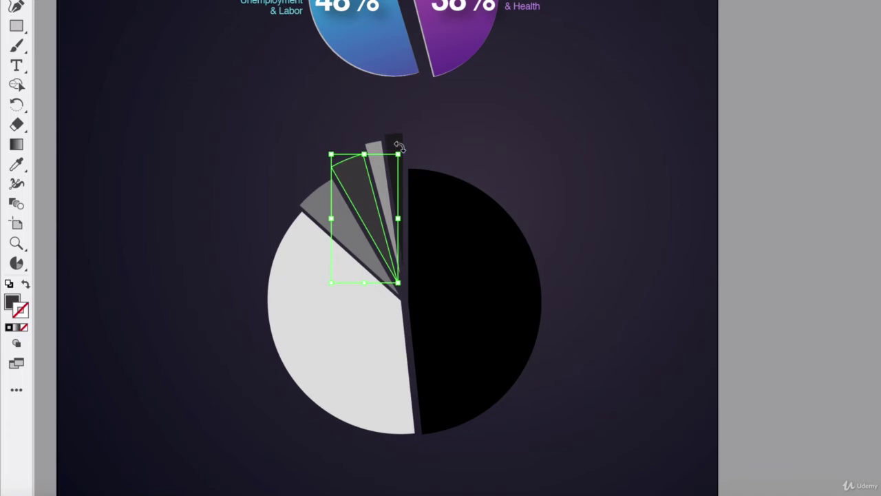
pyautogui.moveTo(399, 146); pyautogui.dragTo(400, 146)
pyautogui.click(358, 192)
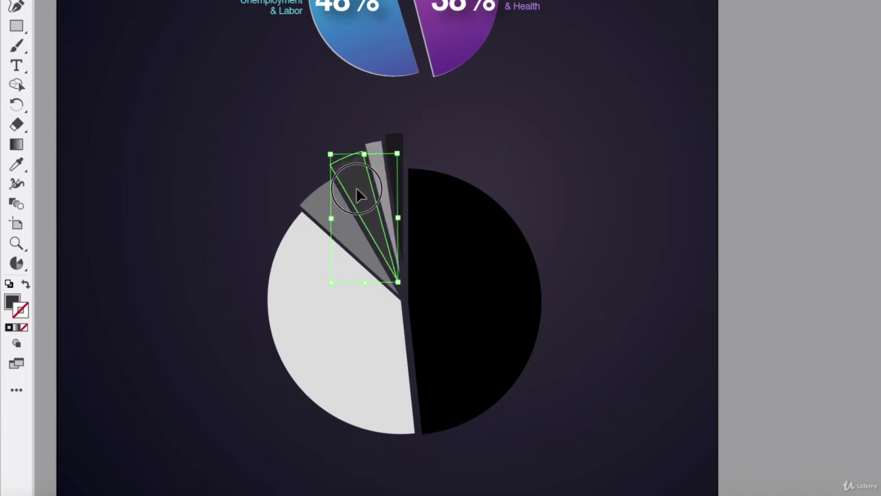
pyautogui.click(393, 134)
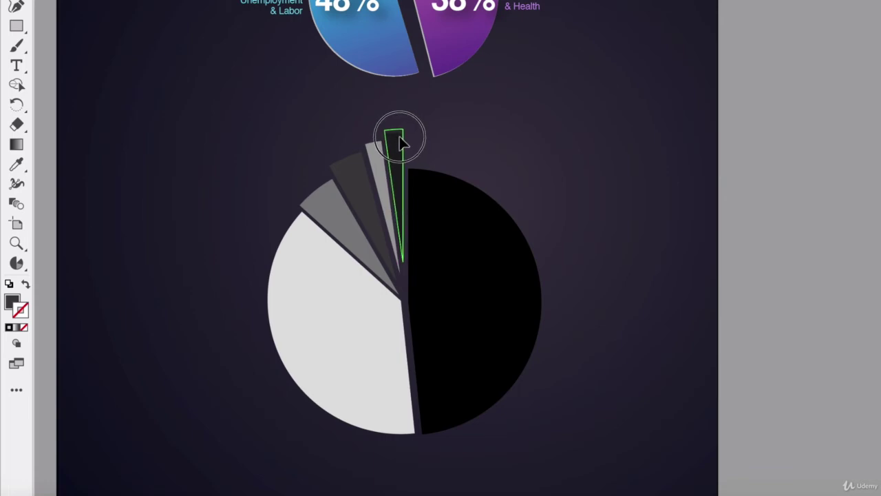
pyautogui.click(374, 144)
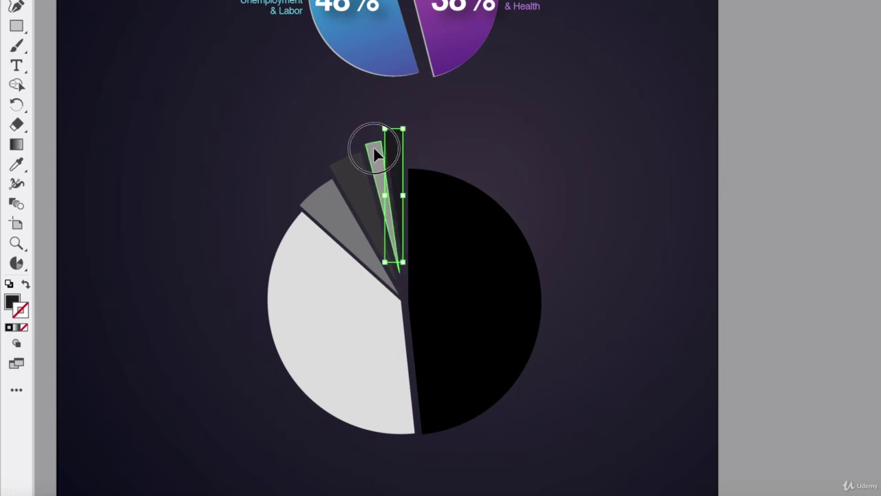
pyautogui.click(329, 198)
# Step: Nudge the medium-grey slice outward from the pie, then deselect everything
pyautogui.press('Up')
pyautogui.hotkey('ctrl', 'shift', 'a')
pyautogui.click(341, 295)
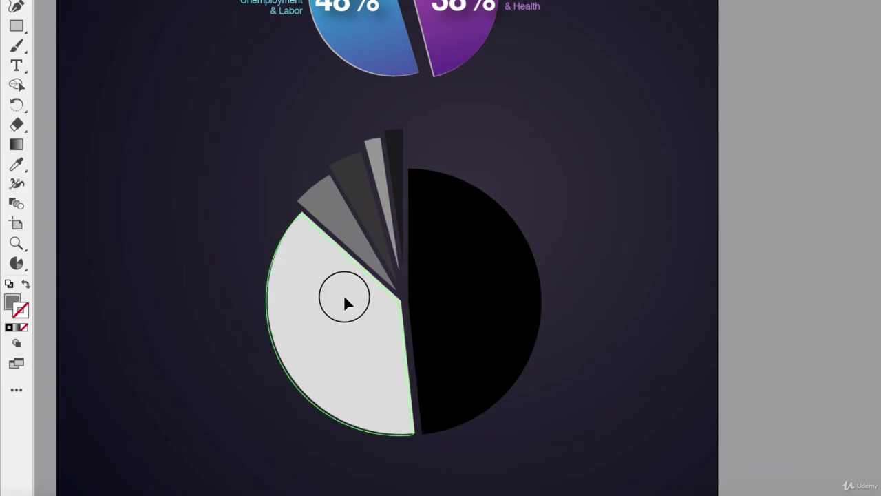
pyautogui.click(466, 290)
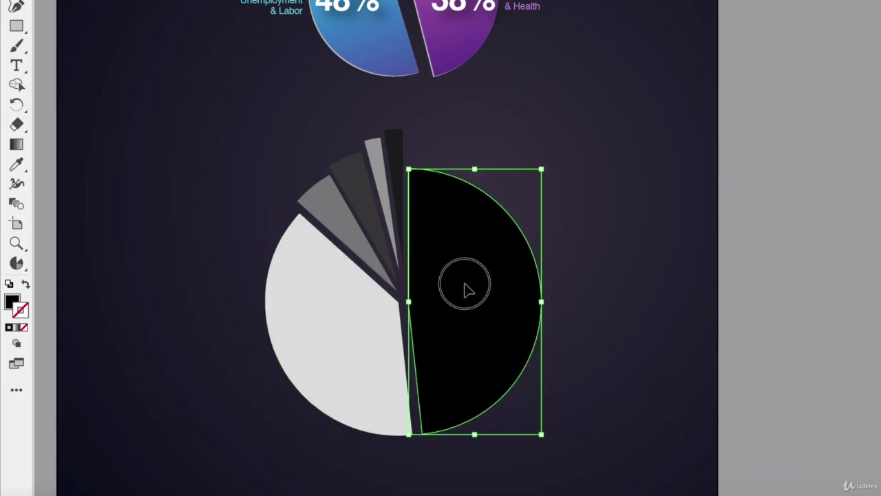
pyautogui.click(749, 233)
# Step: Give the white wedge the 48% slice's blue gradient, angled diagonally from cyan to purple
pyautogui.scroll(-3, 432, 295)
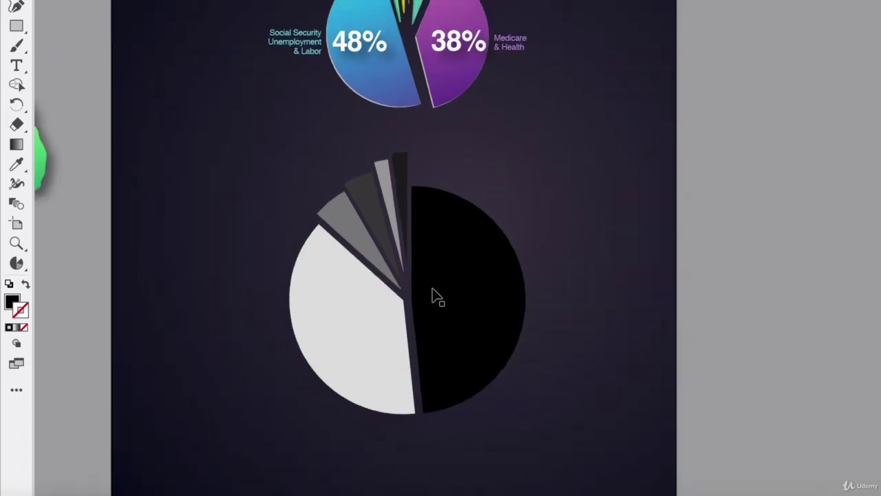
pyautogui.scroll(-2, 431, 287)
pyautogui.scroll(2, 177, 82)
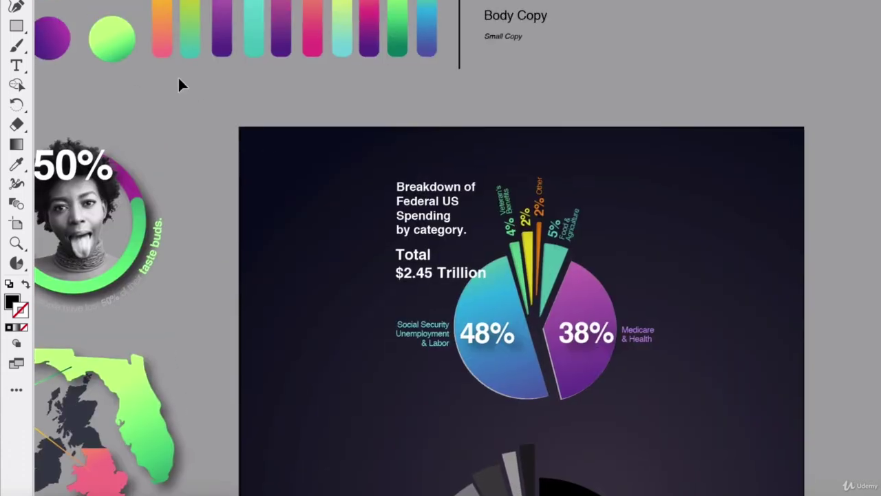
pyautogui.scroll(-5, 413, 211)
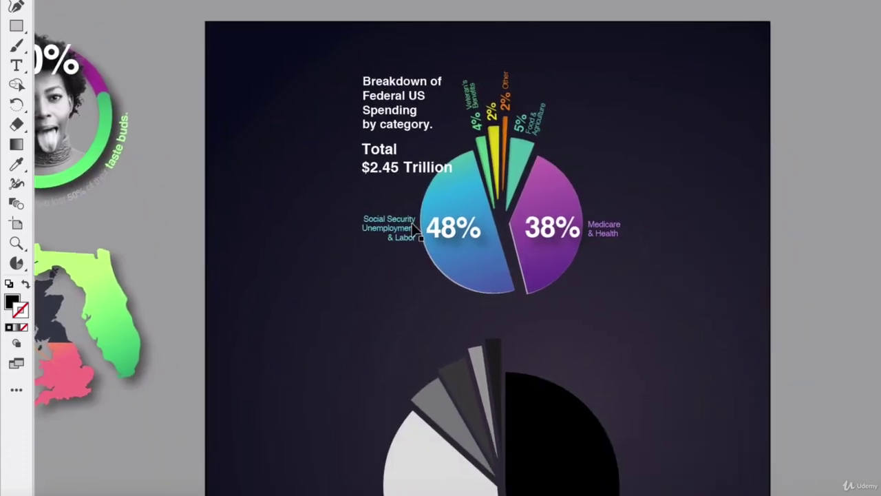
pyautogui.scroll(-2, 392, 293)
pyautogui.click(388, 297)
pyautogui.scroll(2, 453, 315)
pyautogui.click(16, 165)
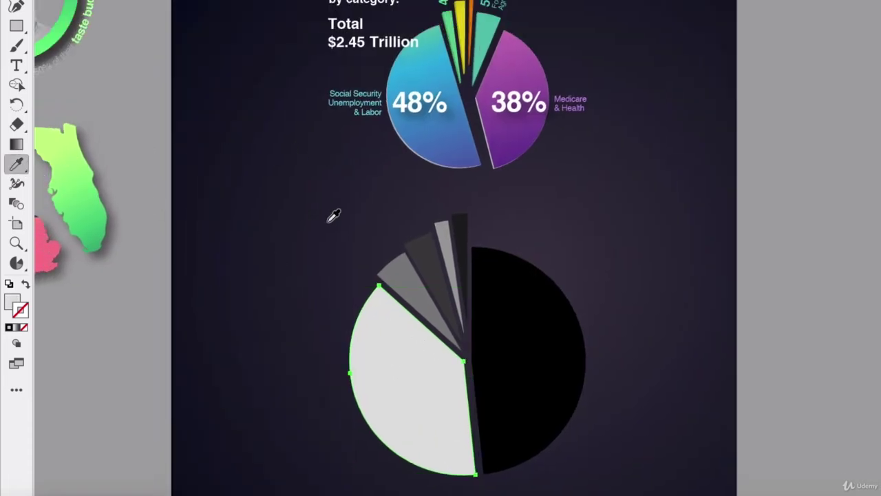
pyautogui.click(399, 135)
pyautogui.scroll(-2, 400, 133)
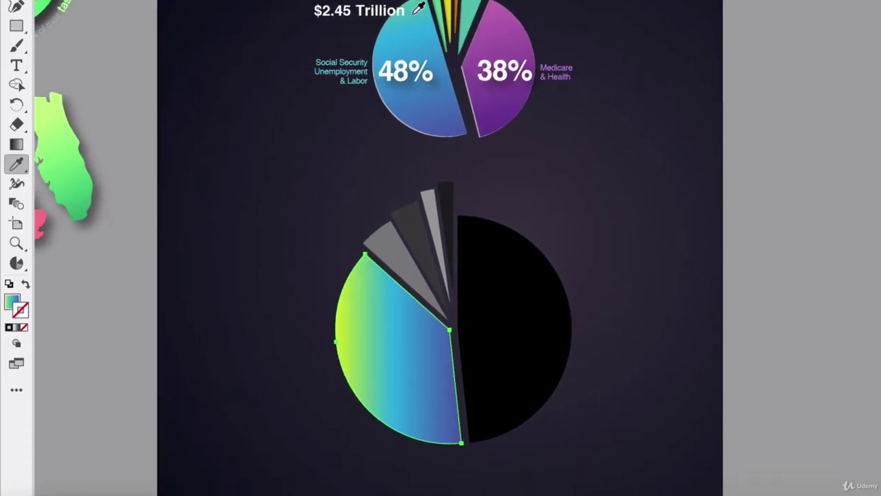
pyautogui.click(17, 144)
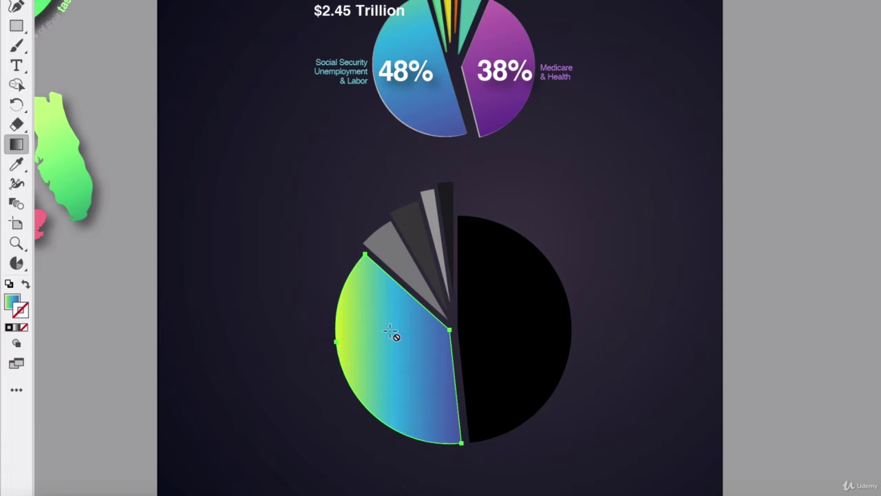
pyautogui.scroll(-5, 393, 333)
pyautogui.hscroll(4, 393, 333)
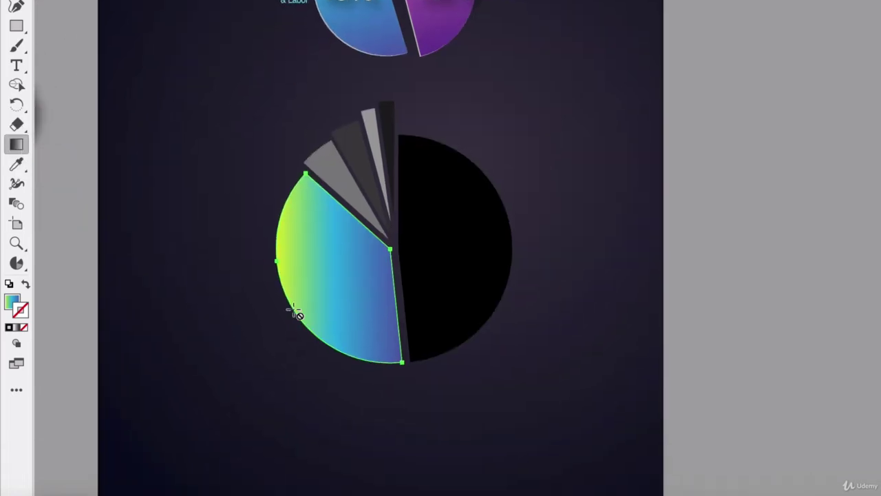
pyautogui.moveTo(296, 186); pyautogui.dragTo(349, 257)
pyautogui.moveTo(220, 53); pyautogui.dragTo(342, 278)
pyautogui.click(303, 186)
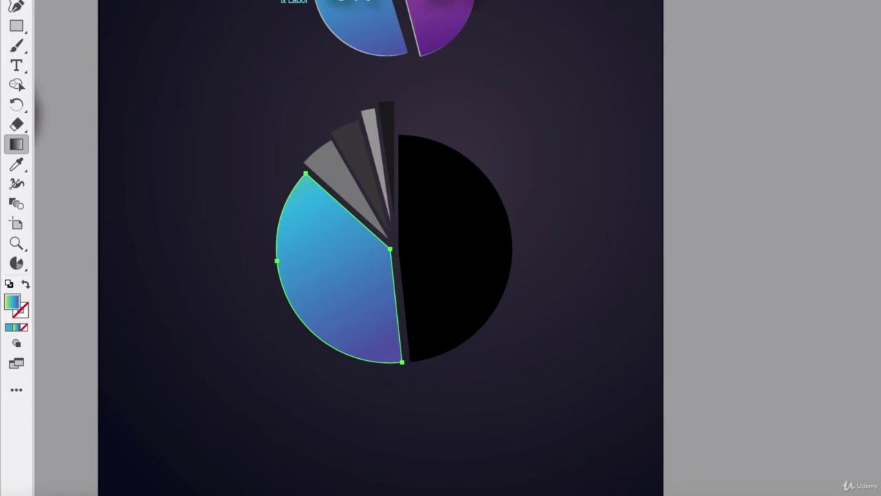
pyautogui.press('v')
# Step: Give the black half the 38% slice's purple gradient, angled diagonally
pyautogui.click(467, 260)
pyautogui.click(17, 164)
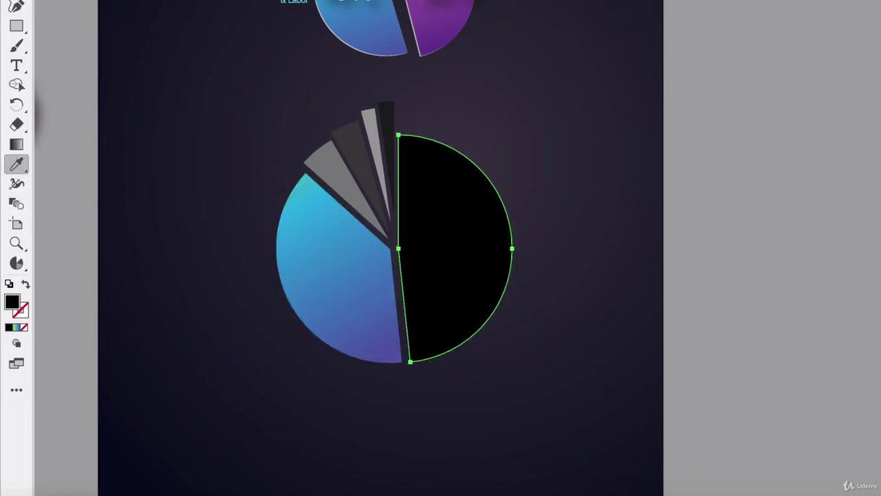
pyautogui.click(440, 27)
pyautogui.press('g')
pyautogui.moveTo(407, 141); pyautogui.dragTo(552, 428)
pyautogui.press('v')
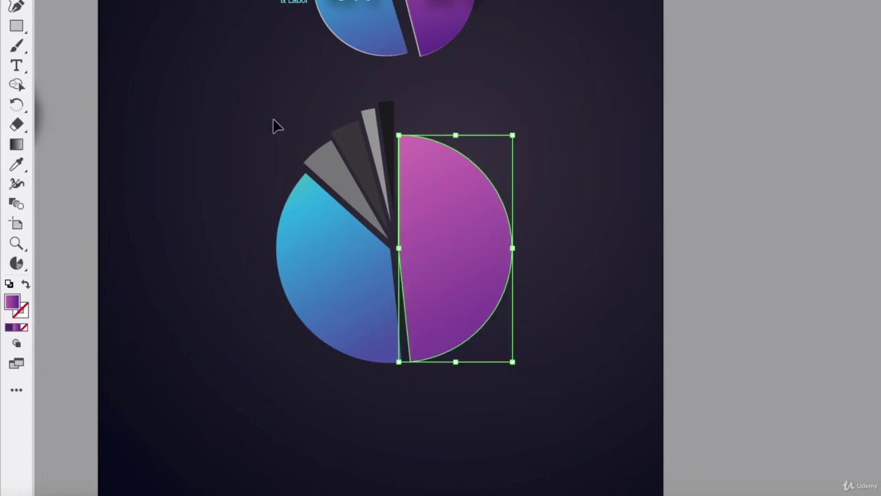
# Step: Fill the grey slice with the light green colour sampled from the top pie
pyautogui.click(327, 169)
pyautogui.scroll(3, 328, 174)
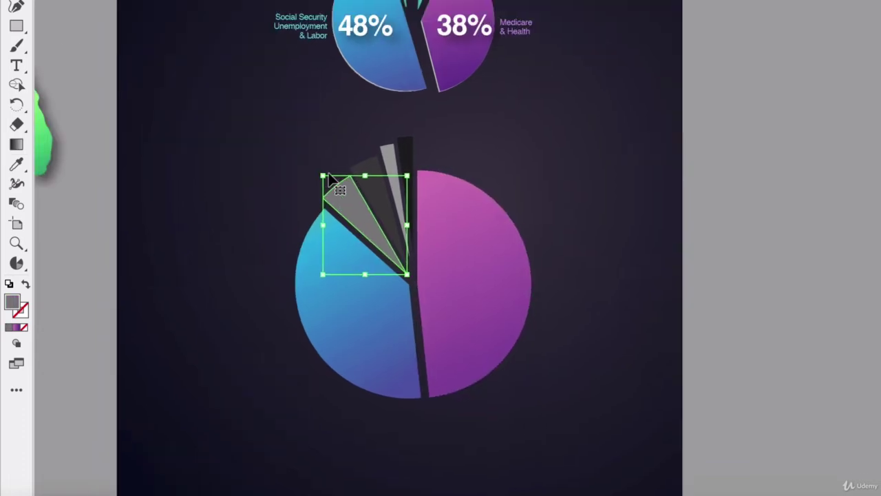
pyautogui.press('i')
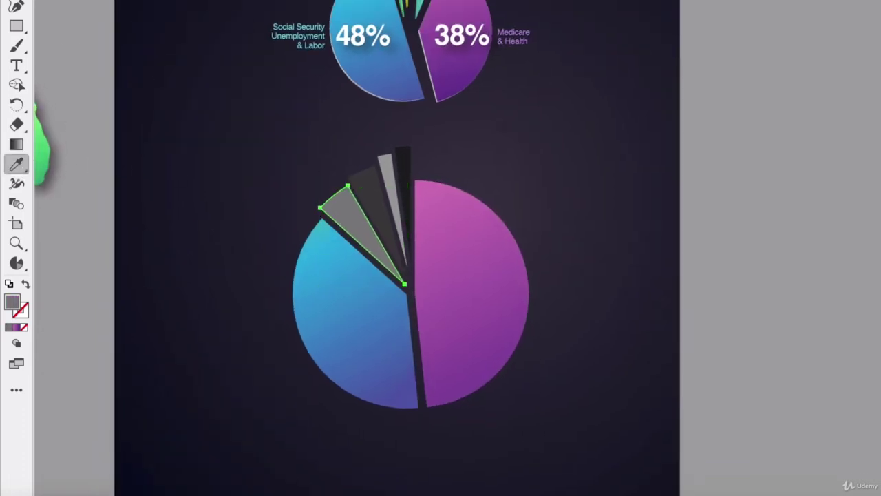
pyautogui.click(41, 145)
pyautogui.press('g')
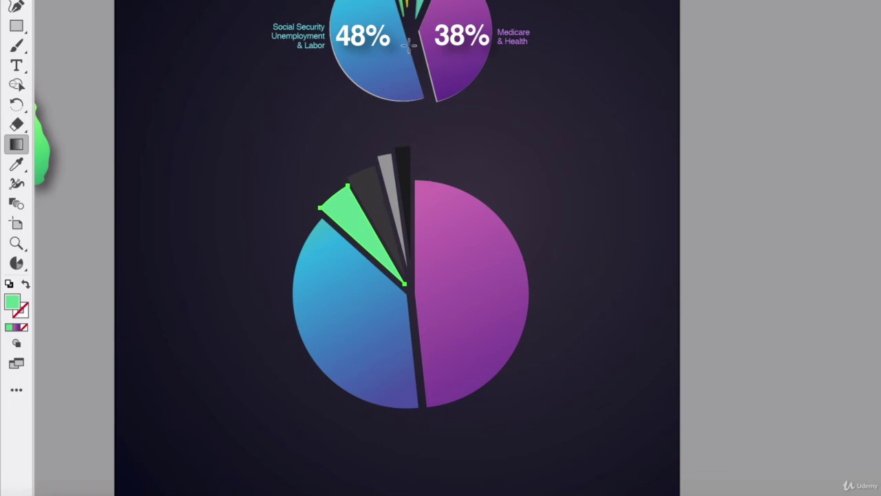
pyautogui.scroll(5, 583, 114)
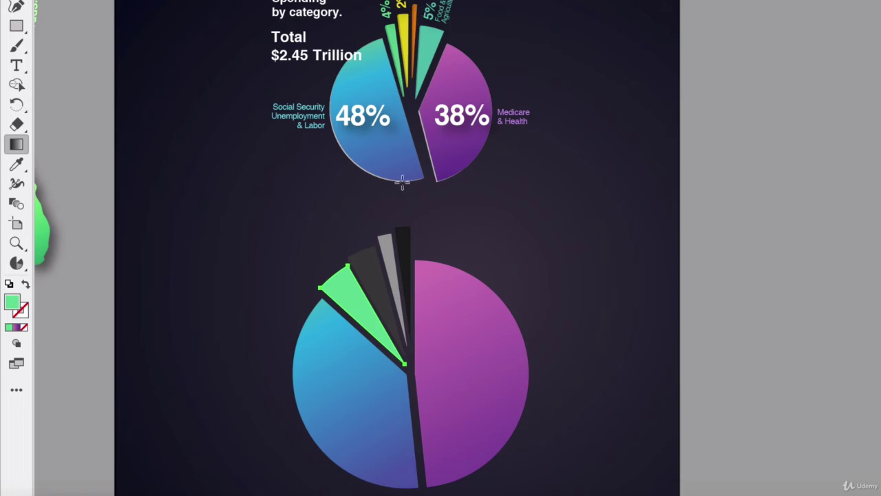
pyautogui.scroll(-4, 409, 236)
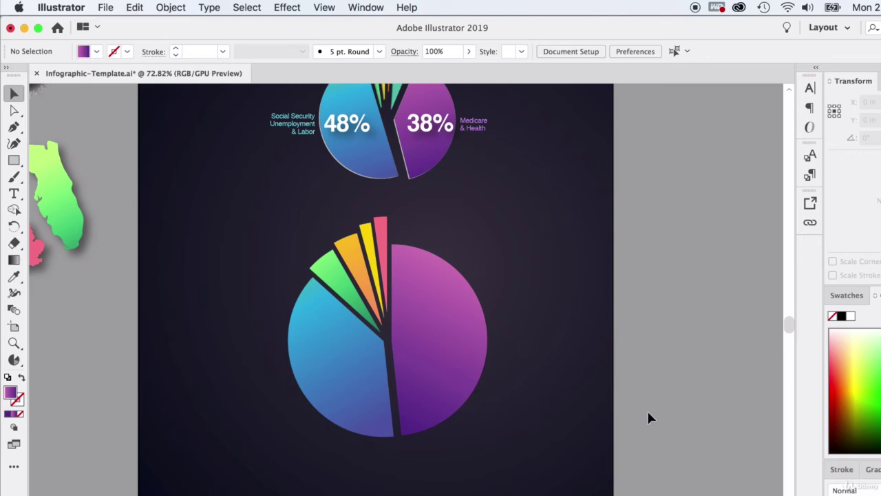
# Step: Group the lower pie's six gradient wedges into one object and reselect the group
pyautogui.moveTo(610, 415); pyautogui.dragTo(236, 240)
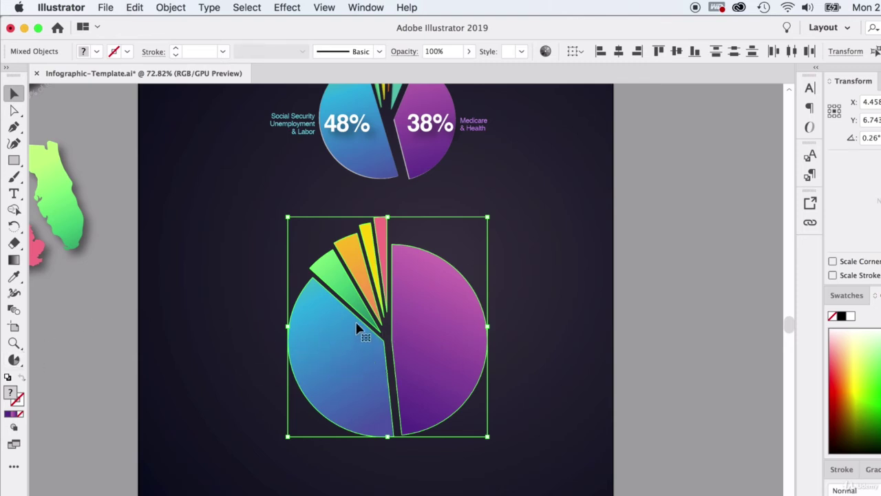
pyautogui.rightClick(314, 315)
pyautogui.click(348, 402)
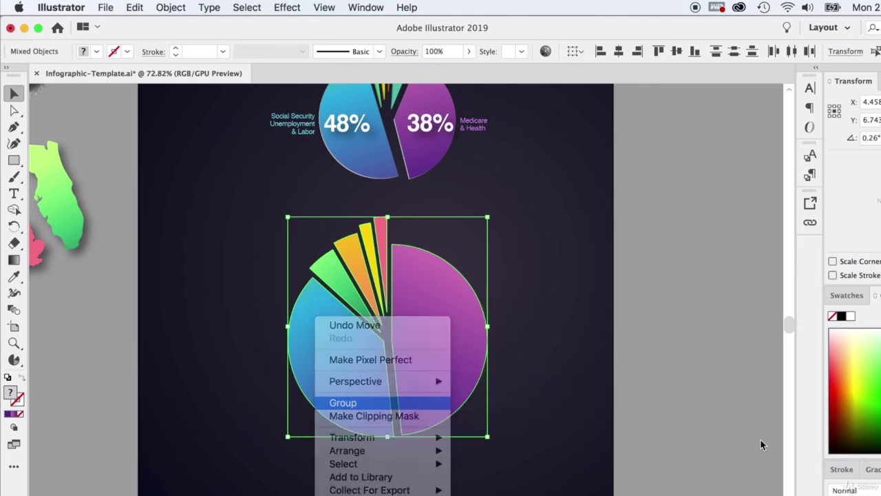
pyautogui.click(678, 311)
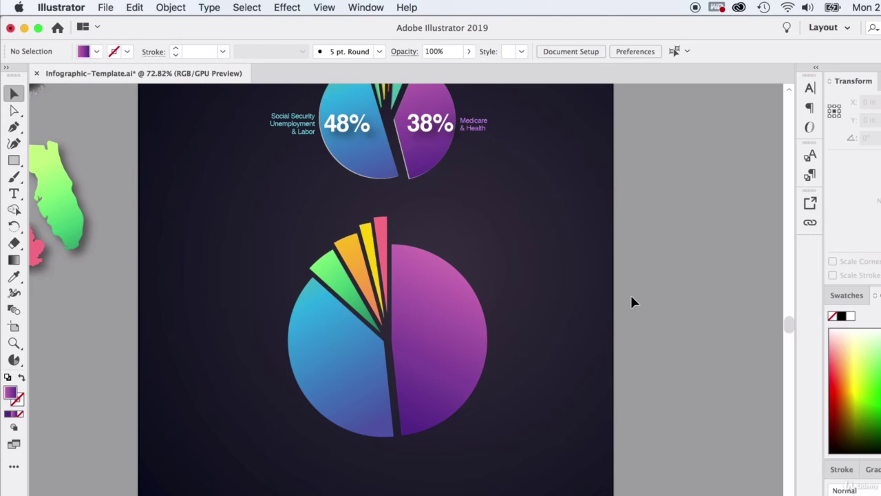
pyautogui.click(464, 318)
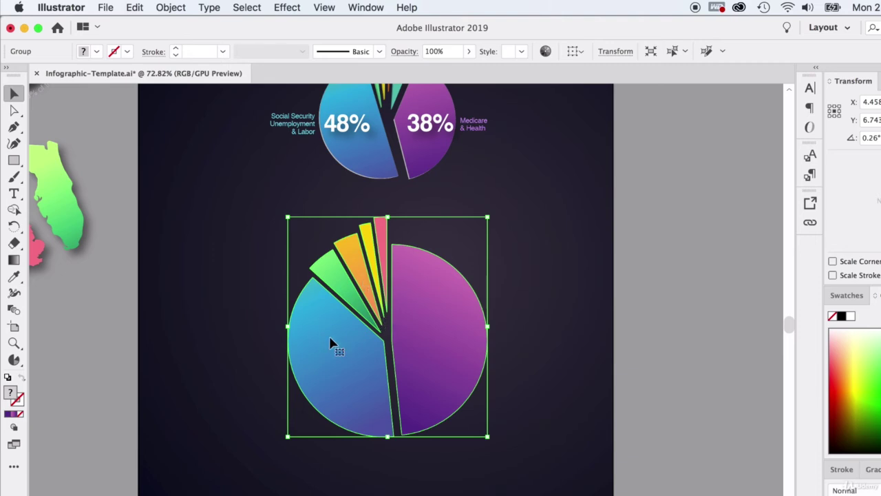
pyautogui.click(286, 8)
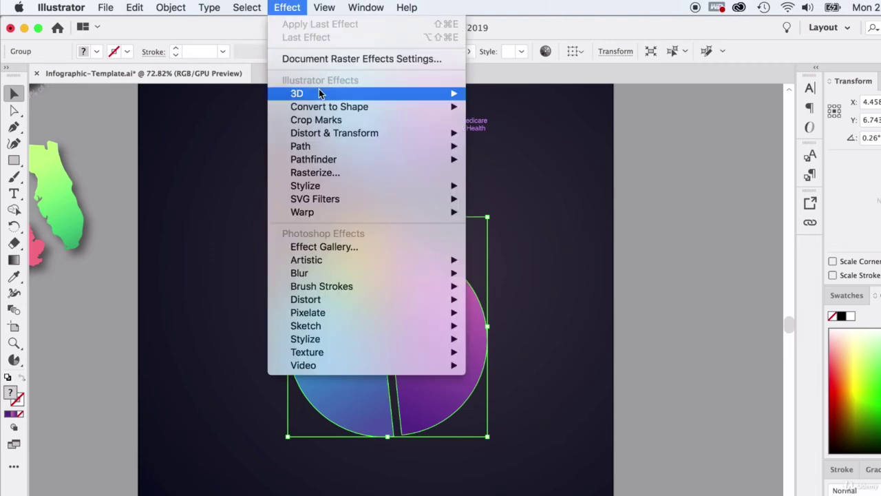
# Step: Apply Effect > 3D > Extrude & Bevel to the grouped pie with Preview on
pyautogui.moveTo(319, 90)
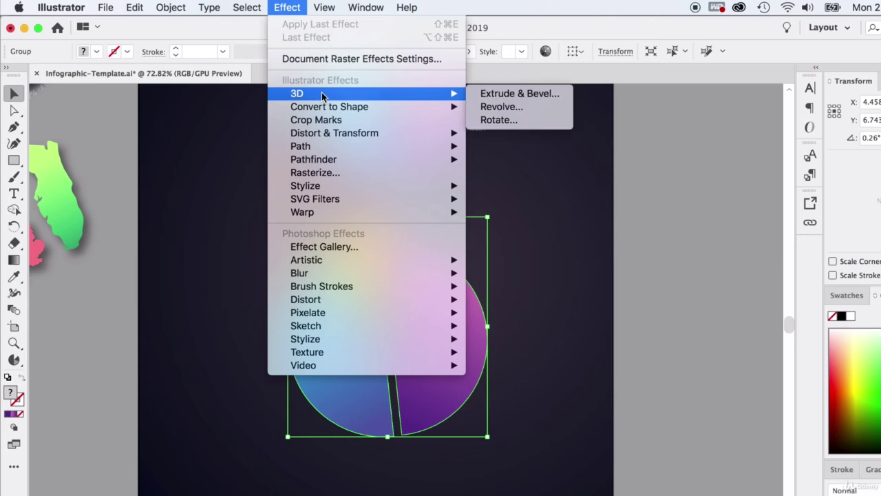
pyautogui.click(538, 95)
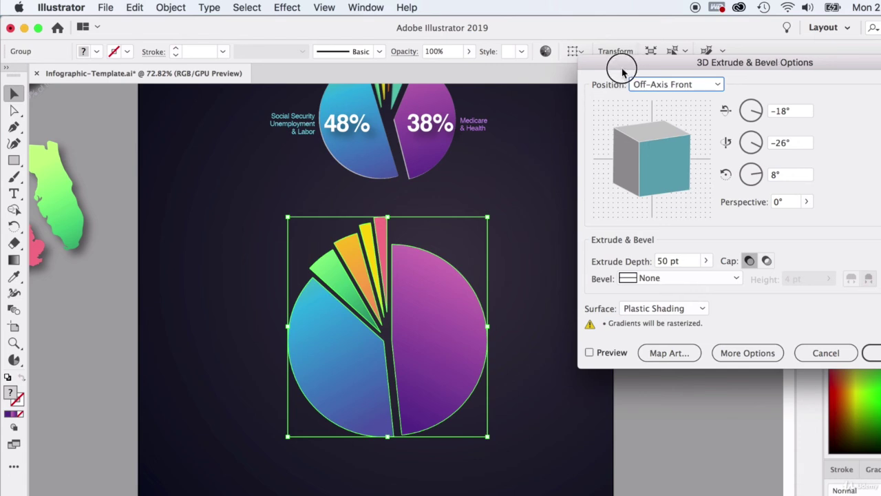
pyautogui.click(531, 375)
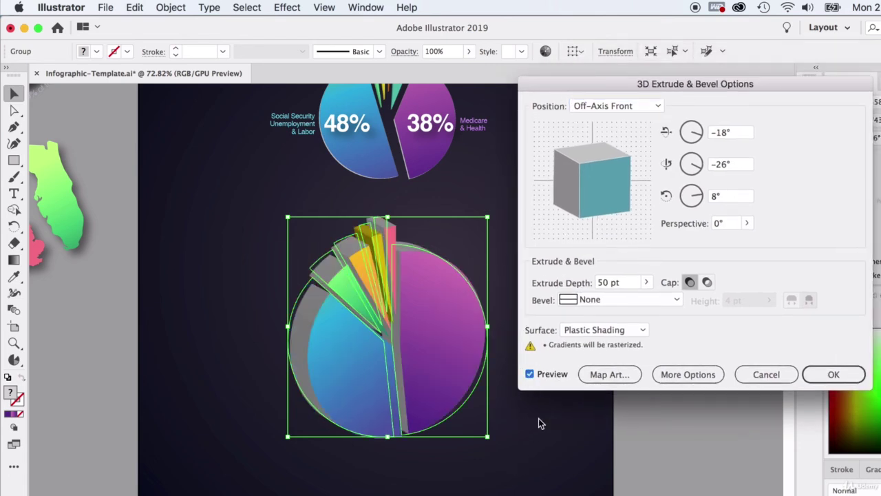
# Step: Rotate the pie to 11°, -3°, -6° and select the Extrude Depth value
pyautogui.moveTo(603, 175)
pyautogui.mouseDown()
pyautogui.moveTo(577, 182)
pyautogui.moveTo(614, 173)
pyautogui.moveTo(585, 168)
pyautogui.moveTo(582, 157)
pyautogui.moveTo(600, 187)
pyautogui.mouseUp()
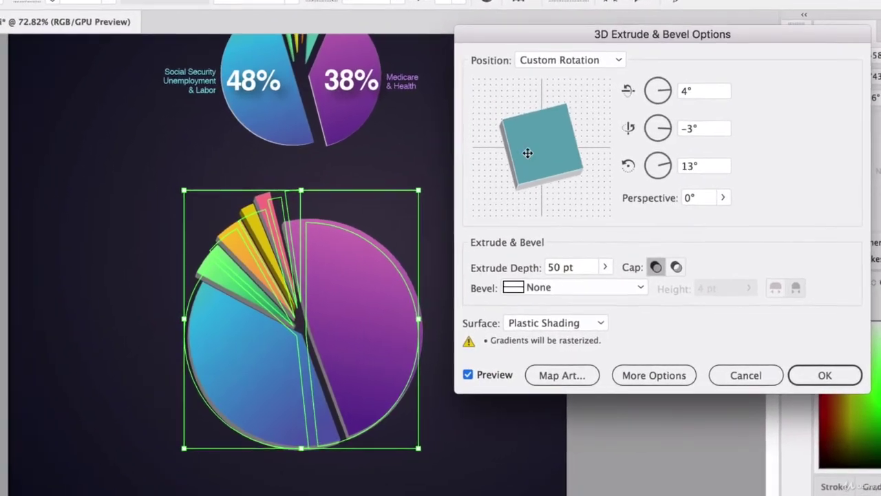
pyautogui.moveTo(569, 210); pyautogui.dragTo(596, 174)
pyautogui.moveTo(537, 135); pyautogui.dragTo(548, 130)
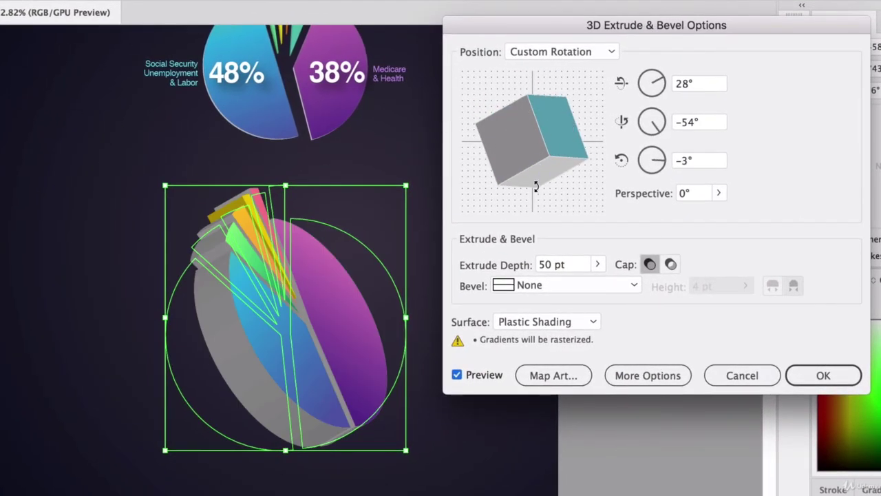
pyautogui.moveTo(573, 159)
pyautogui.mouseDown()
pyautogui.moveTo(528, 165)
pyautogui.moveTo(565, 112)
pyautogui.mouseUp()
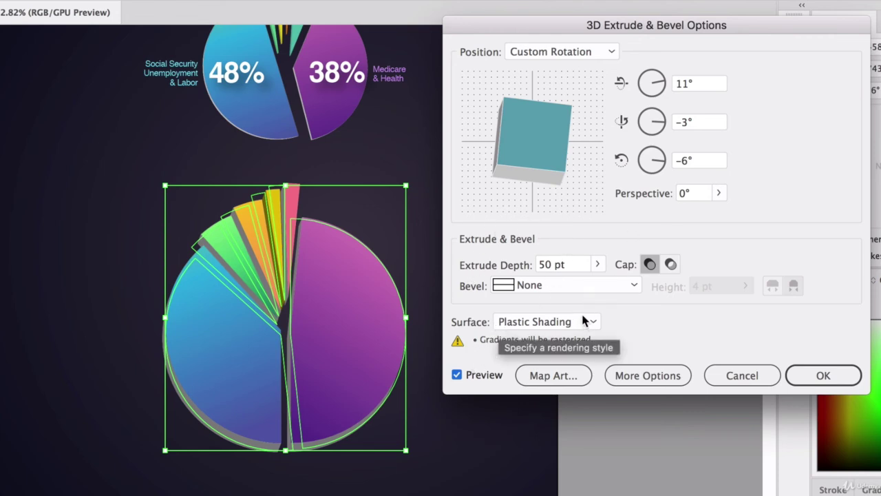
pyautogui.doubleClick(571, 264)
pyautogui.tripleClick(565, 263)
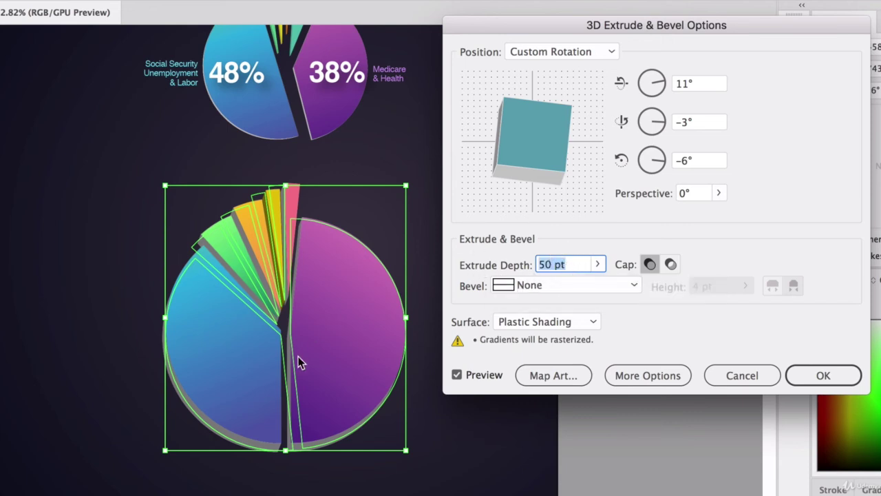
# Step: Set the extrusion depth to 222 pt, apply the effect, and show the pie group's properties
pyautogui.write('222')
pyautogui.press('Return')
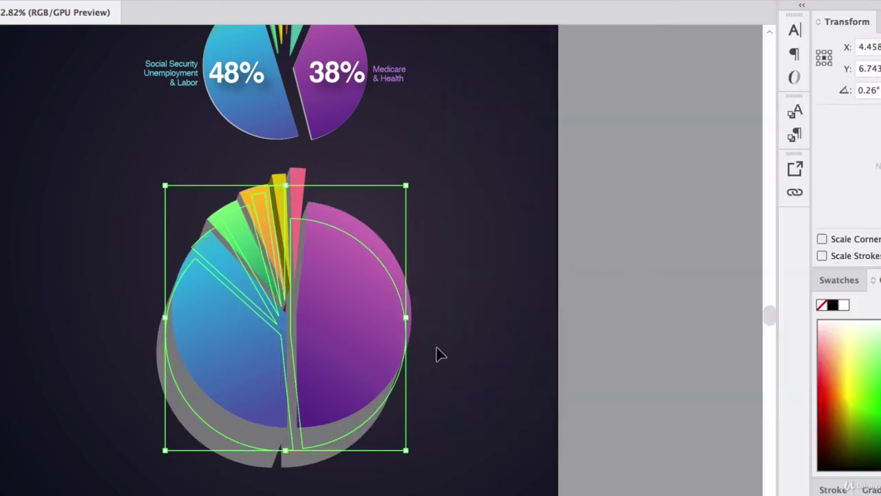
pyautogui.click(544, 344)
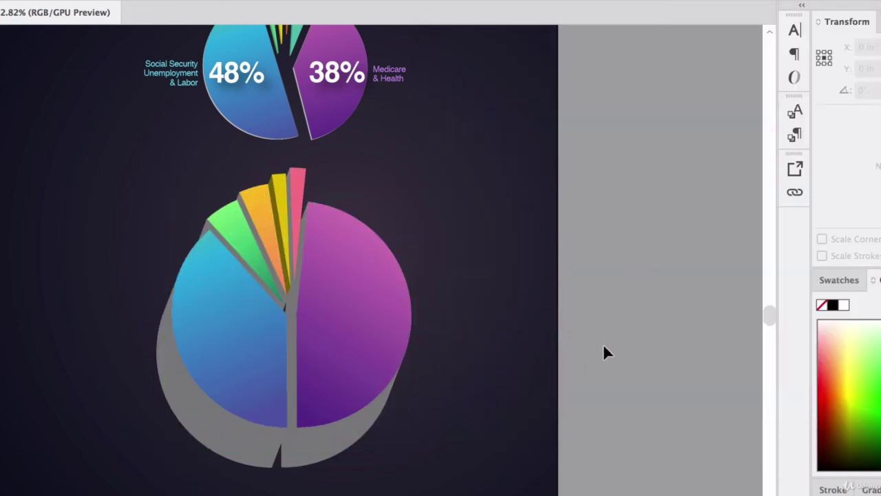
pyautogui.click(345, 291)
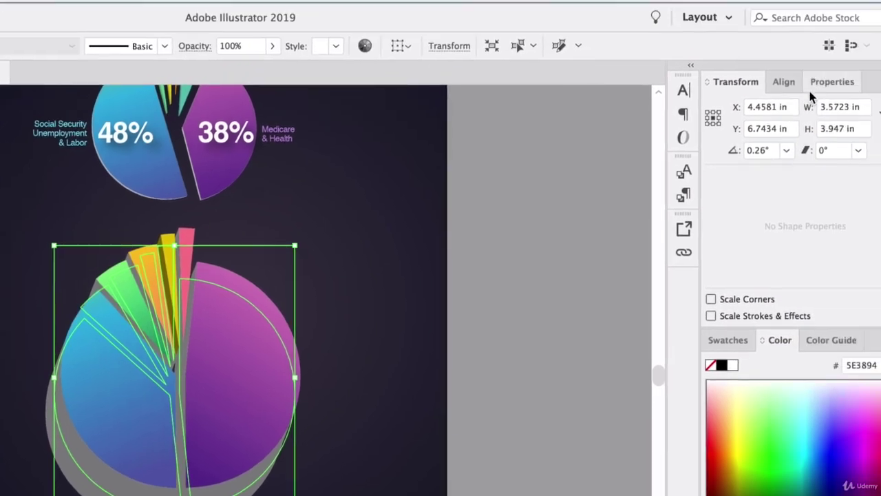
pyautogui.click(813, 86)
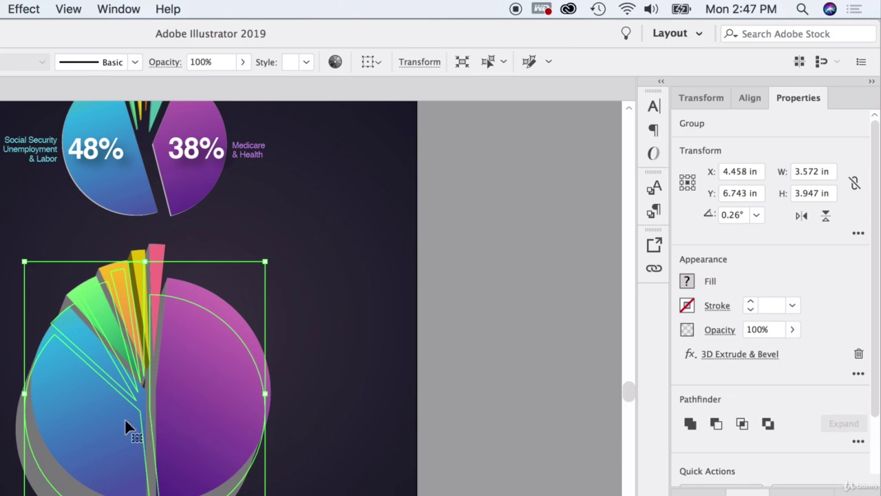
# Step: Reopen the pie's 3D Extrude & Bevel settings and reduce the depth to 10 pt with Preview on
pyautogui.click(721, 355)
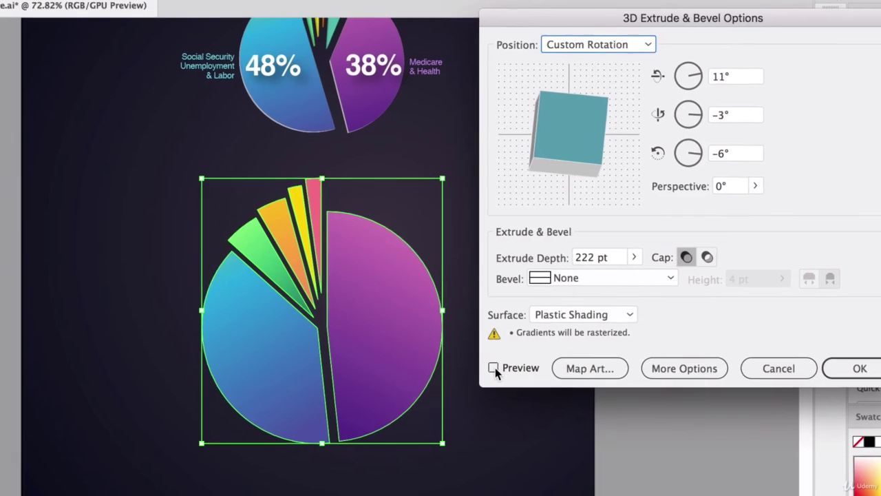
pyautogui.click(317, 450)
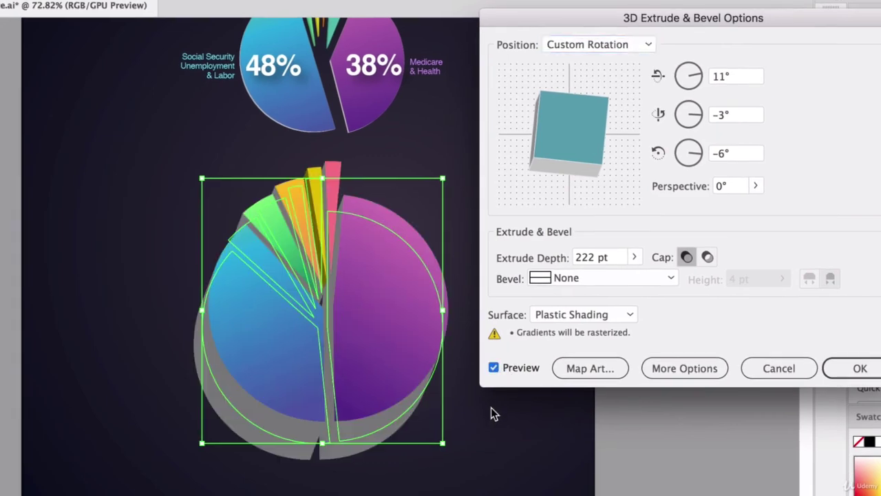
pyautogui.click(597, 257)
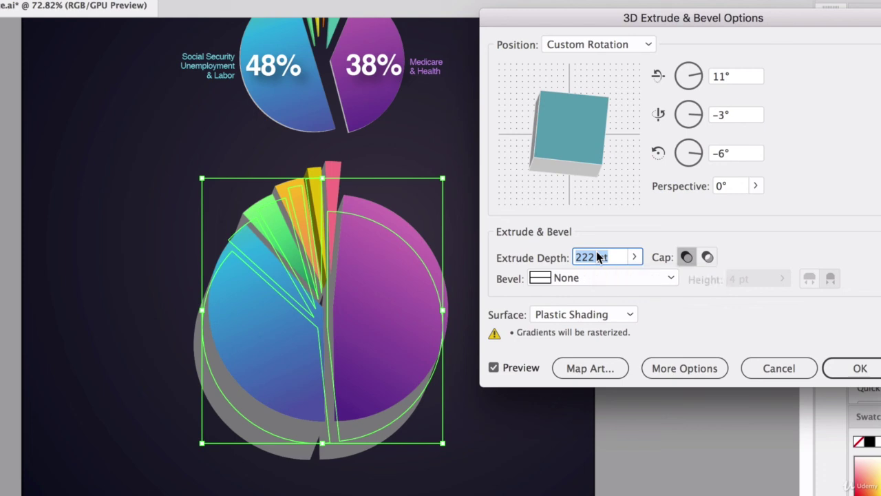
pyautogui.write('10')
pyautogui.click(740, 155)
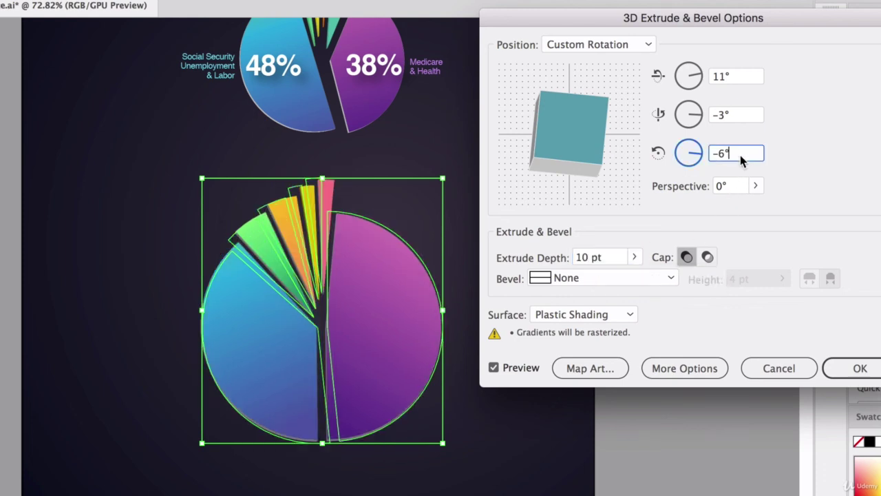
# Step: Tilt the pie to 27°, -5°, -7° and set perspective to 160°
pyautogui.moveTo(569, 125); pyautogui.dragTo(577, 110)
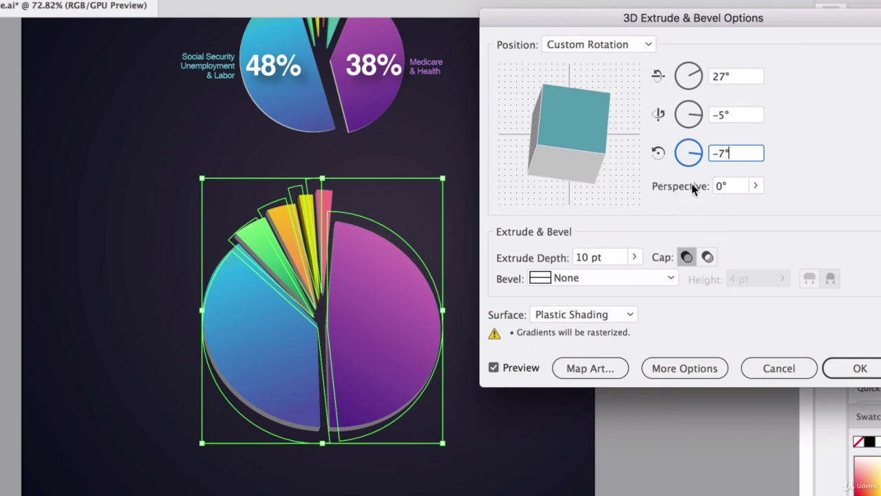
pyautogui.click(756, 186)
pyautogui.click(752, 207)
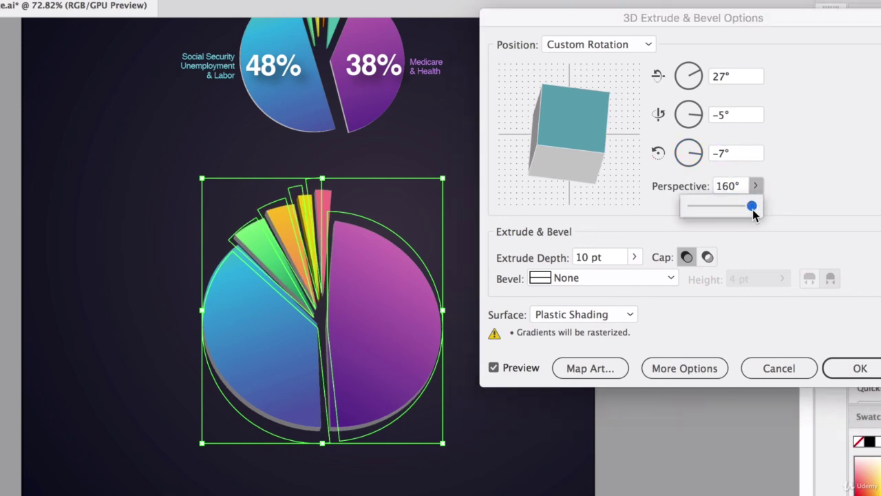